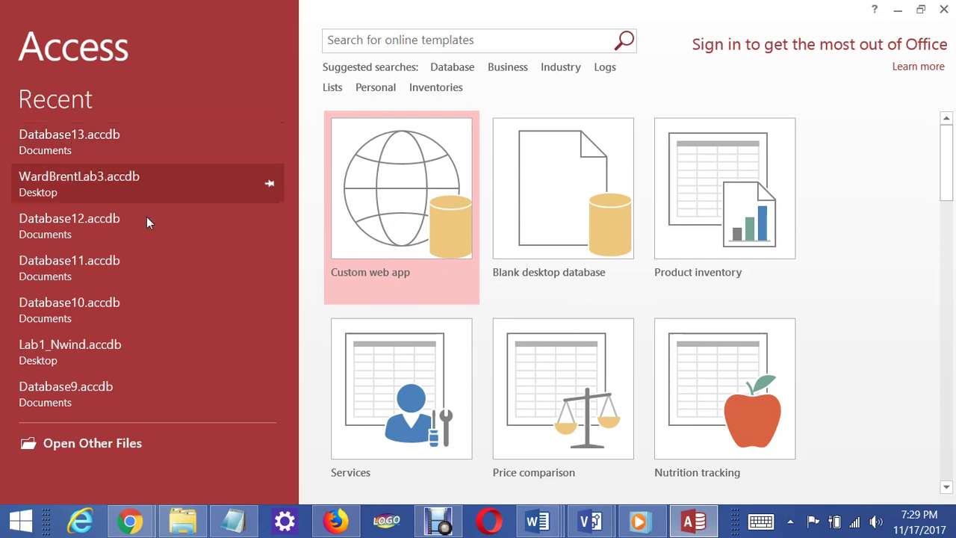
# - Open the Lab_4_Start_2013.accdb database from the BIS245 folder in Documents
pyautogui.click(112, 443)
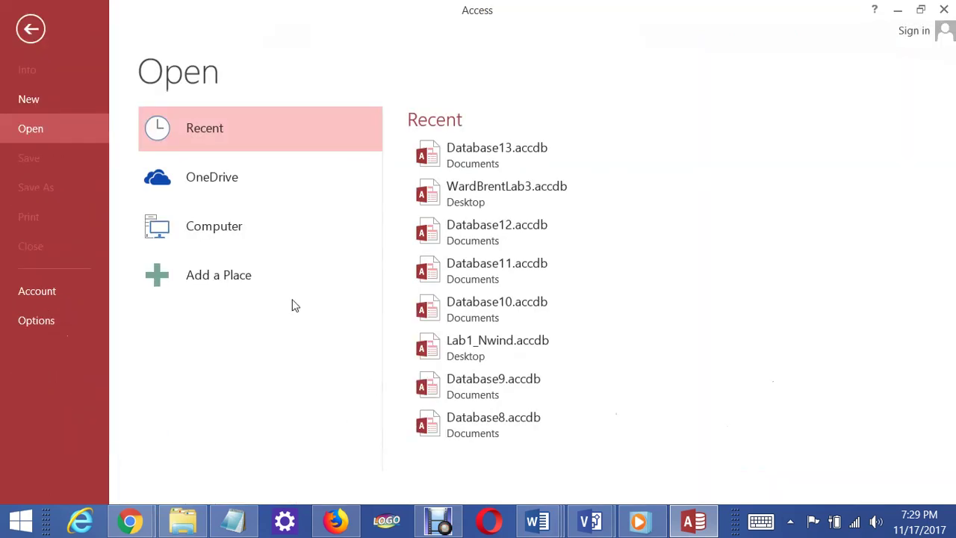
pyautogui.click(34, 42)
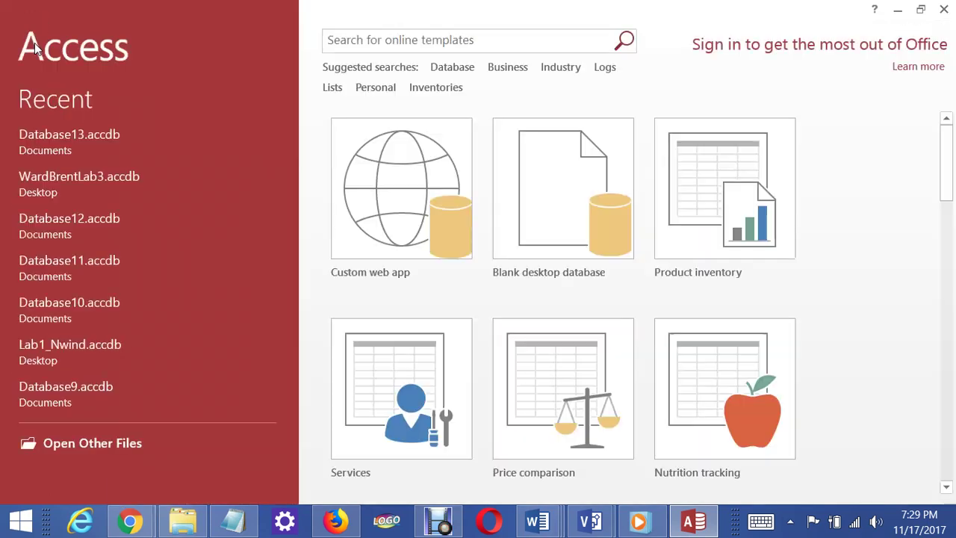
pyautogui.click(92, 445)
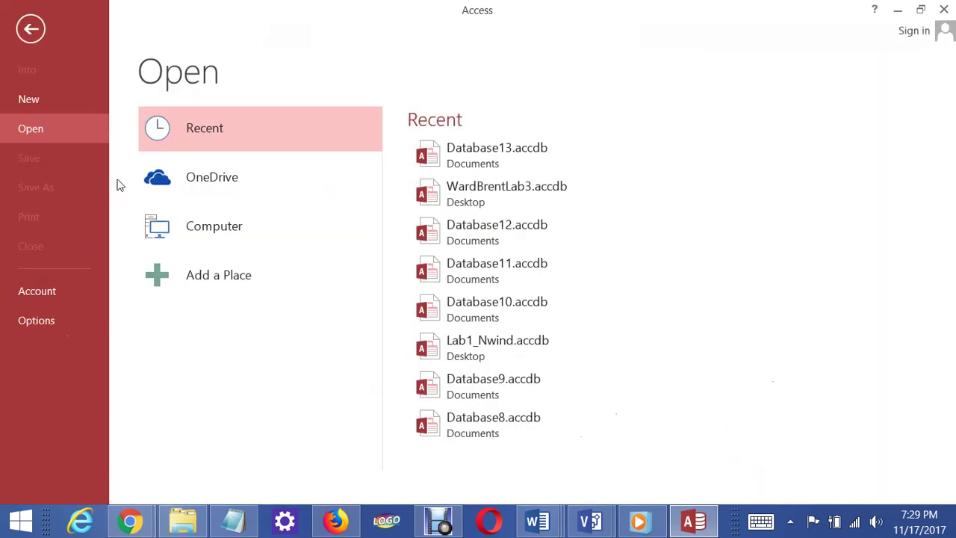
pyautogui.click(221, 232)
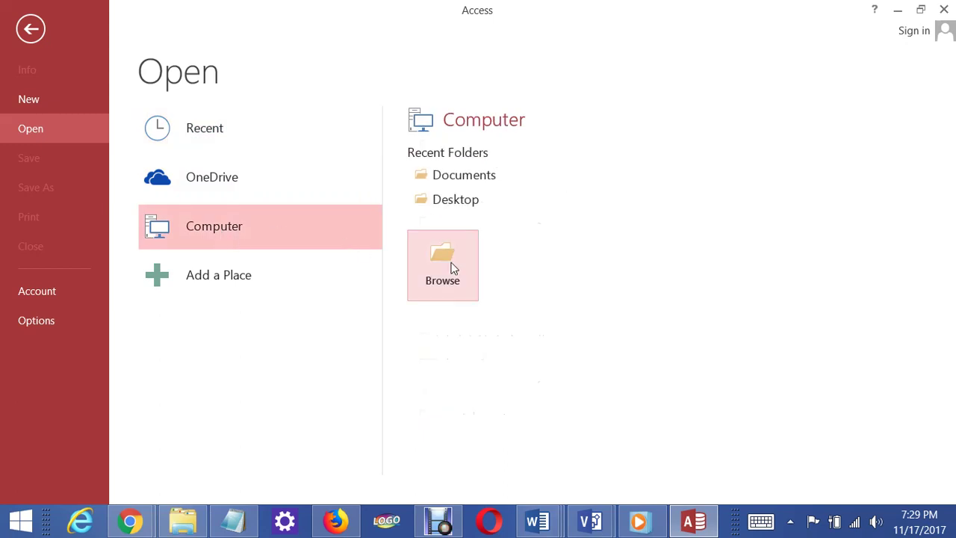
pyautogui.click(451, 263)
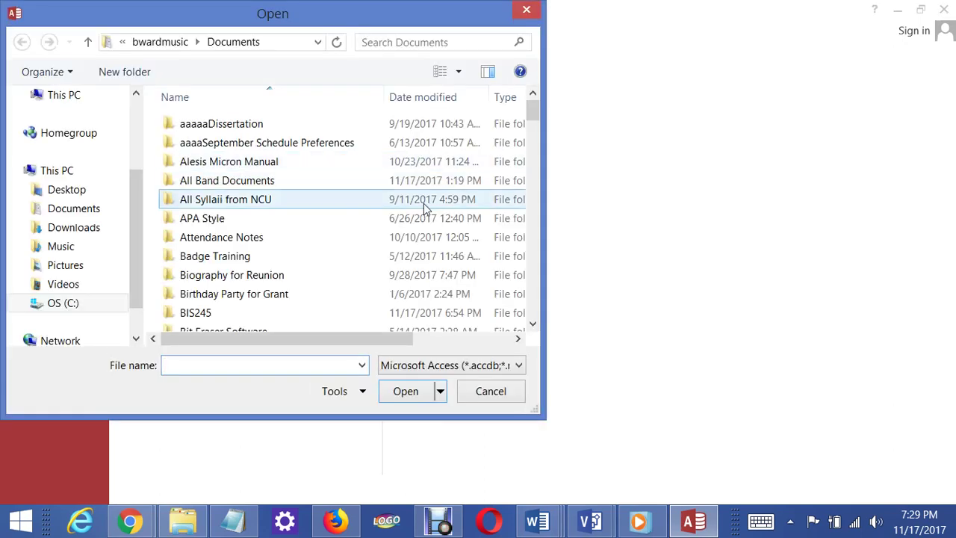
pyautogui.moveTo(534, 109); pyautogui.dragTo(533, 119)
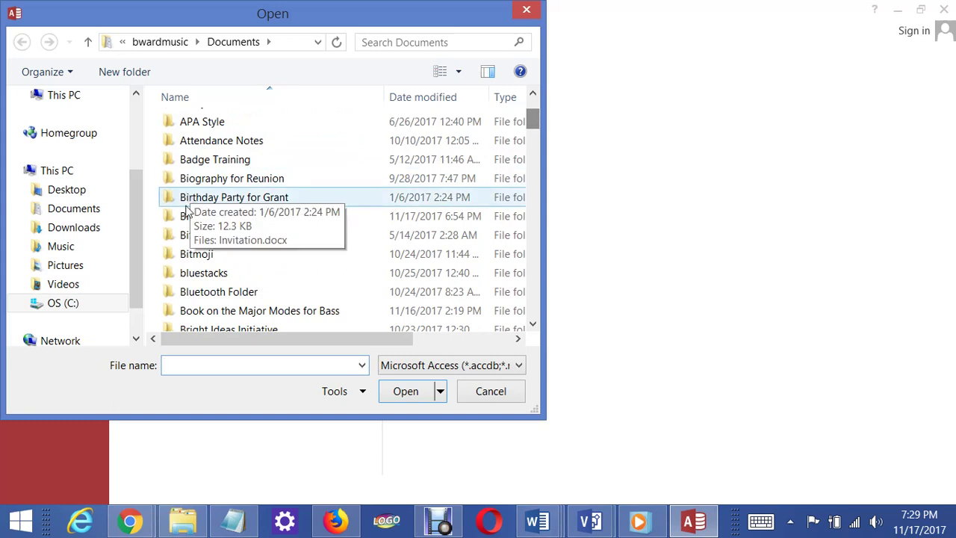
pyautogui.doubleClick(192, 216)
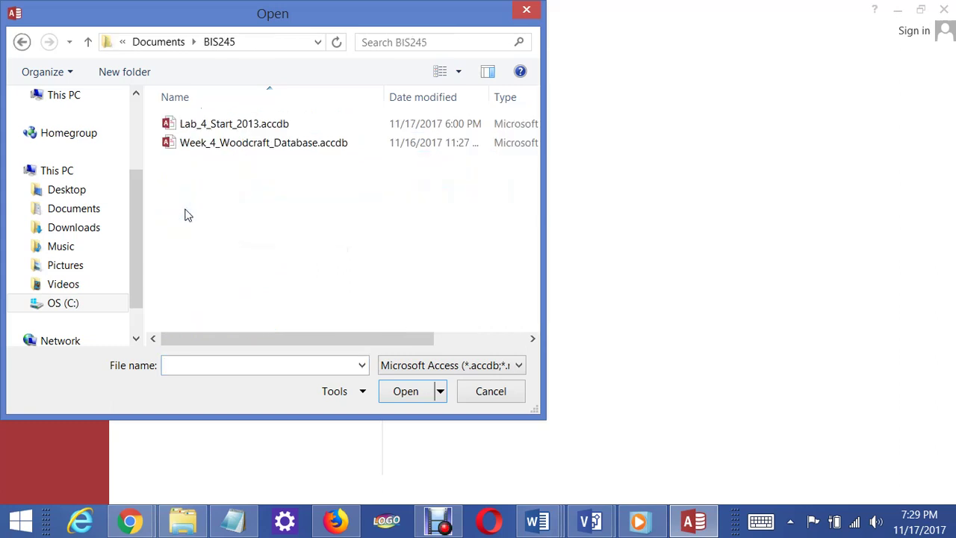
pyautogui.click(257, 130)
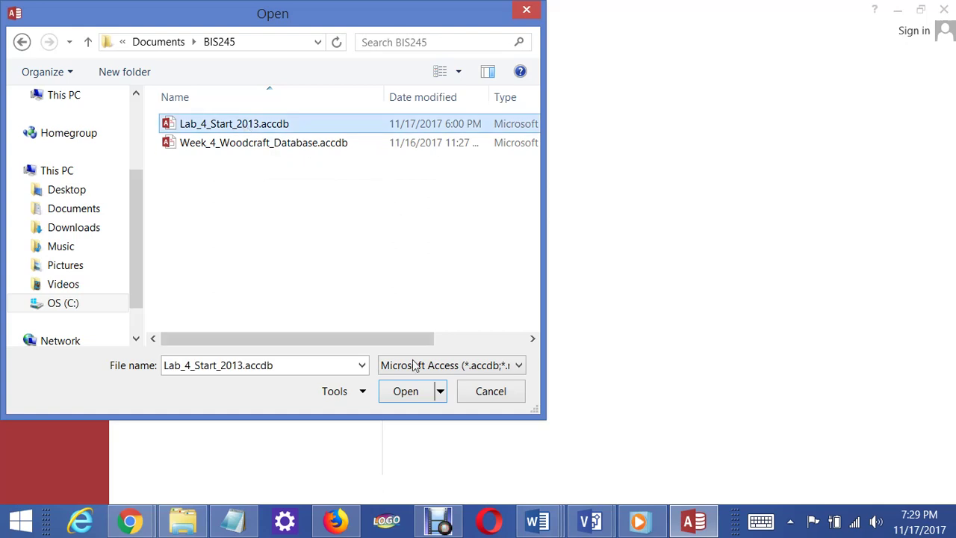
pyautogui.click(409, 394)
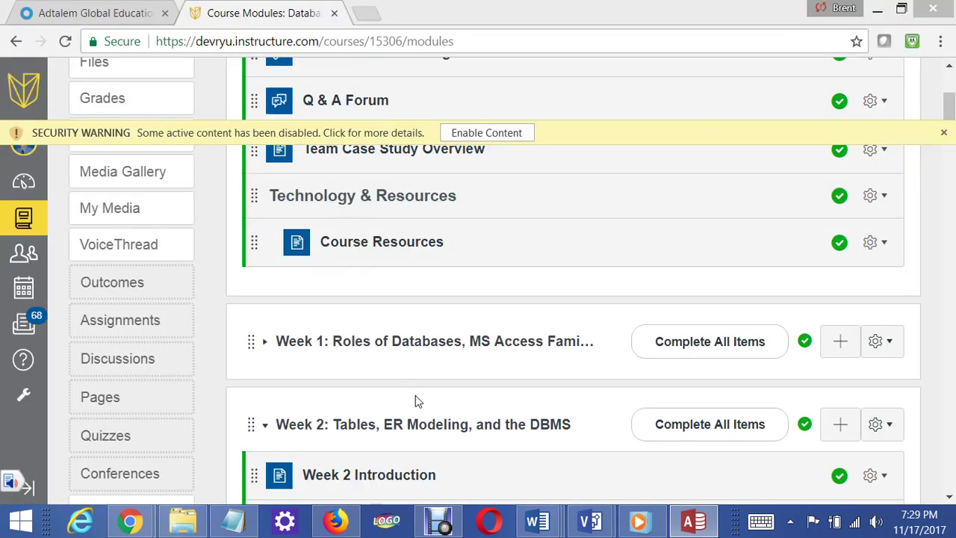
# - Switch back to Access, dismiss the error message and enable the database's blocked active content
pyautogui.click(690, 523)
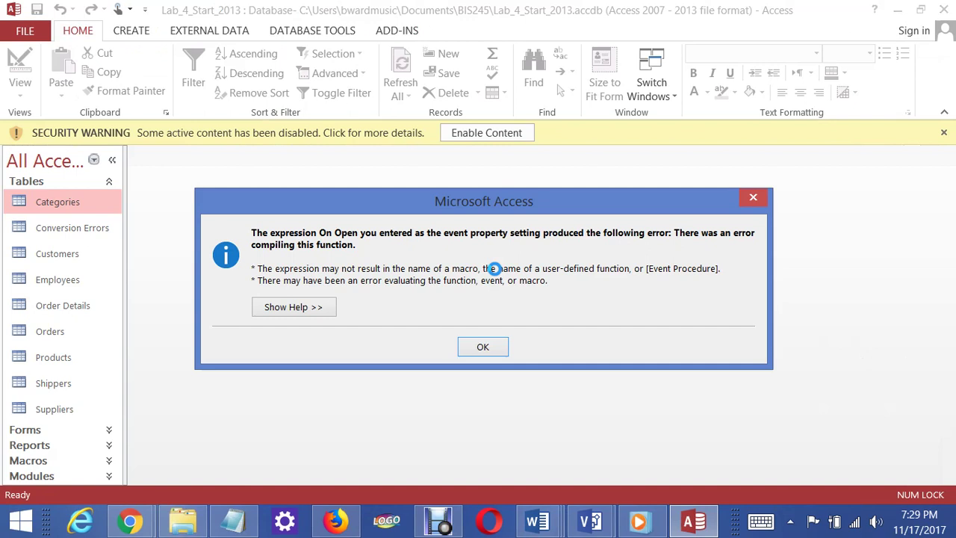
pyautogui.click(490, 346)
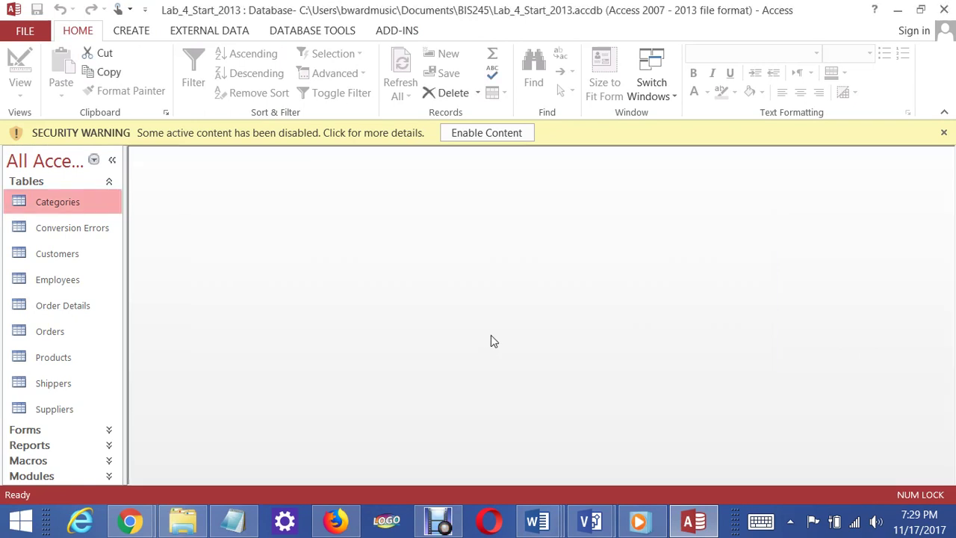
pyautogui.click(486, 133)
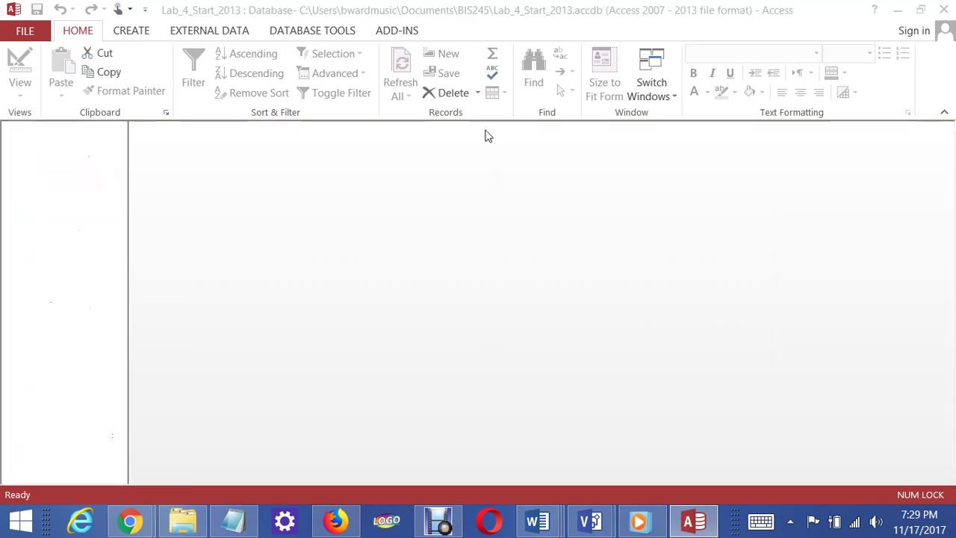
pyautogui.click(486, 347)
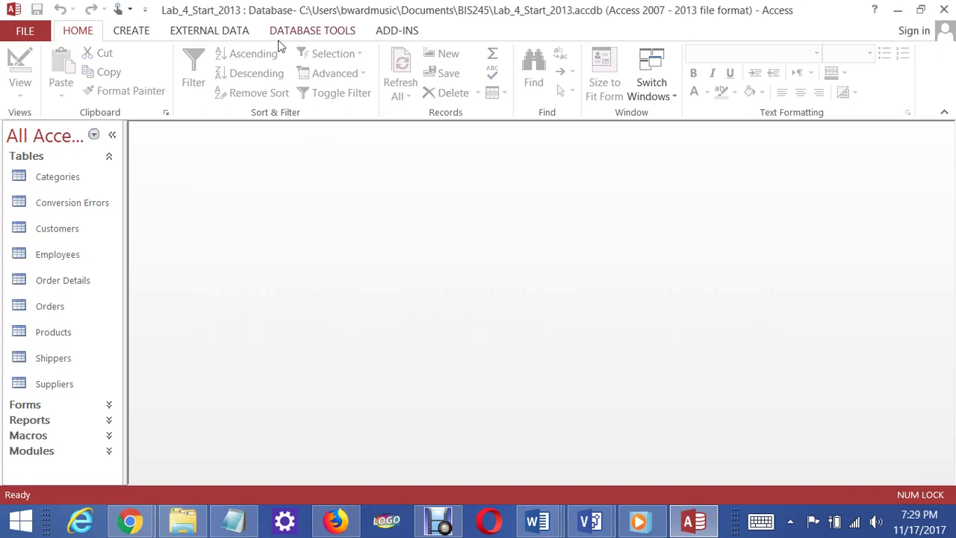
# - Open the database's Relationships diagram and examine how its tables are linked
pyautogui.click(312, 34)
pyautogui.click(198, 71)
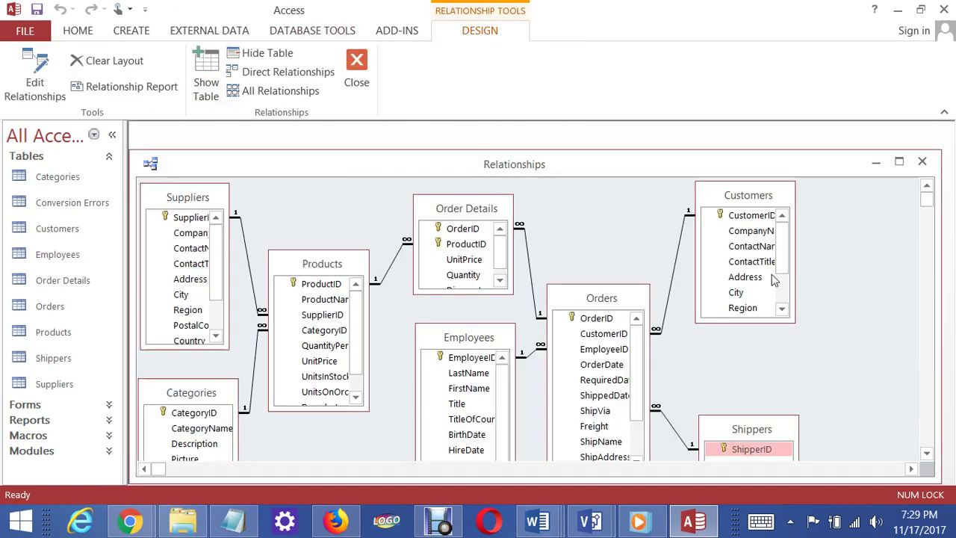
pyautogui.click(928, 454)
pyautogui.click(928, 455)
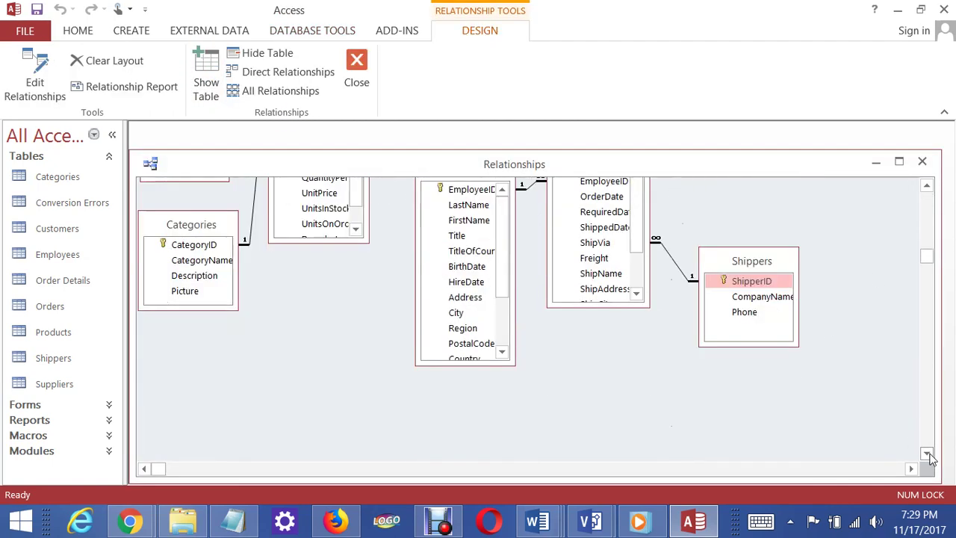
pyautogui.click(930, 189)
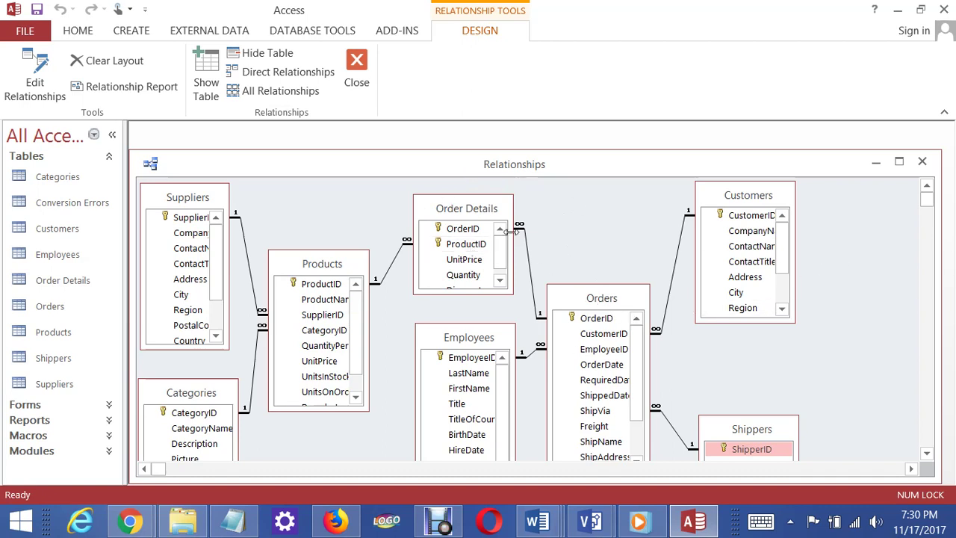
# - Enlarge the Customers table box in the Relationships diagram so its full field names and list fit
pyautogui.moveTo(796, 236); pyautogui.dragTo(826, 236)
pyautogui.moveTo(789, 322); pyautogui.dragTo(790, 379)
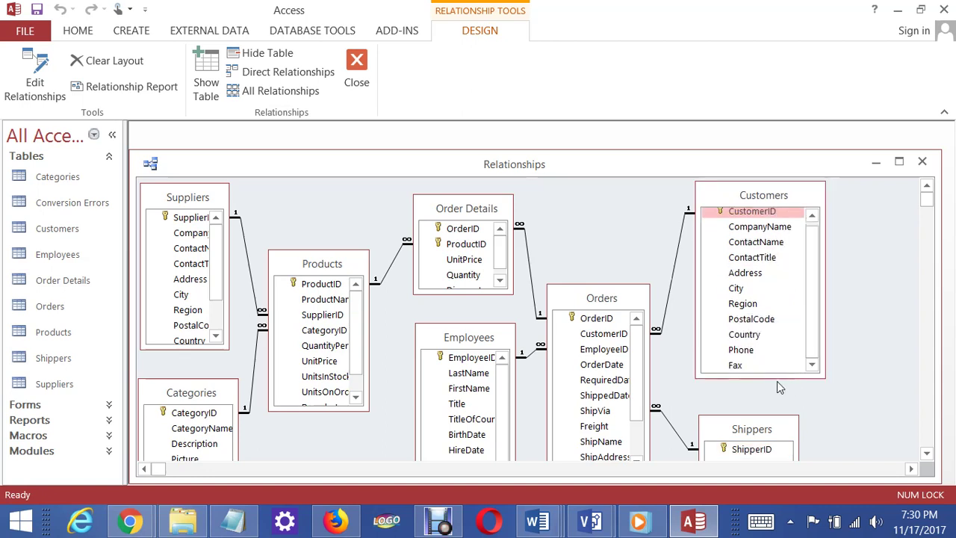
pyautogui.click(927, 455)
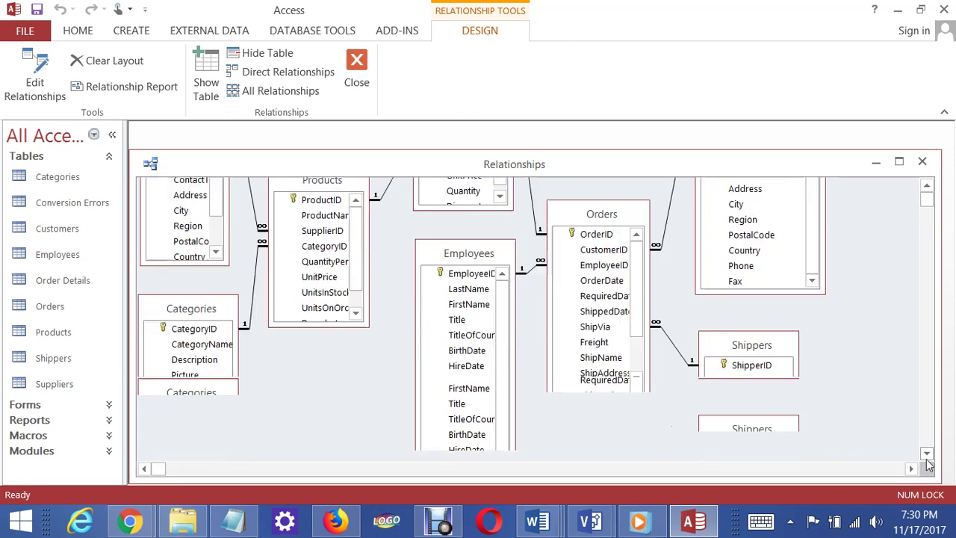
pyautogui.click(926, 186)
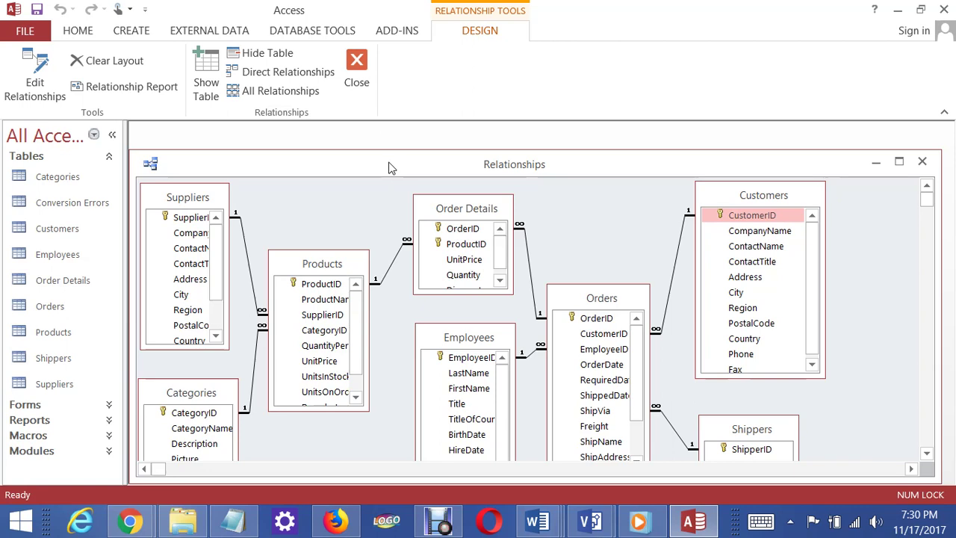
# - Create a new query in Design view and add the Customers table to it
pyautogui.click(135, 36)
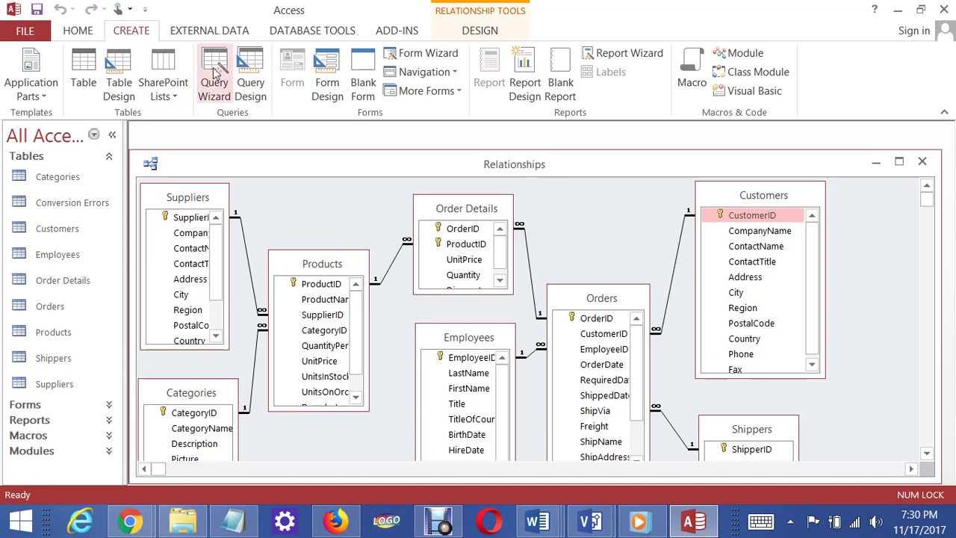
pyautogui.click(254, 71)
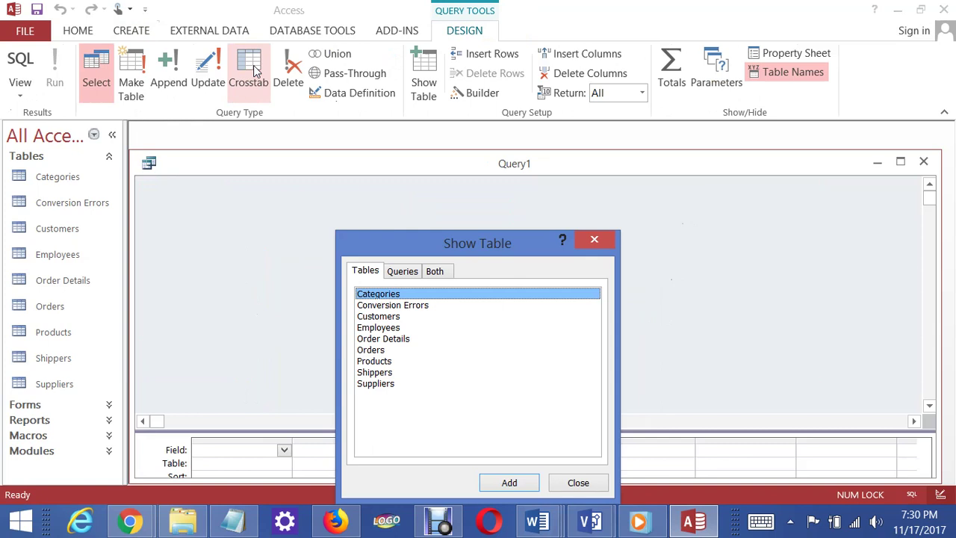
pyautogui.moveTo(419, 241); pyautogui.dragTo(727, 222)
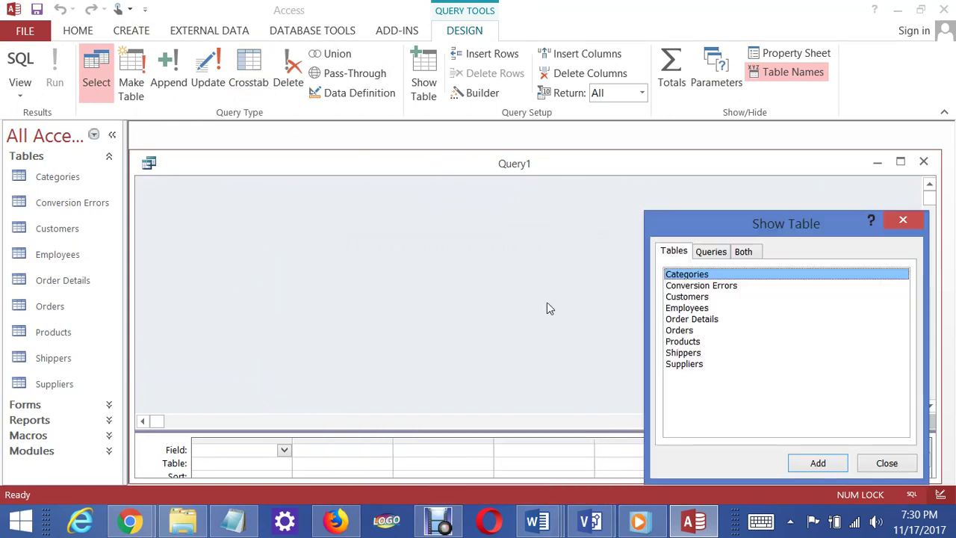
pyautogui.moveTo(772, 234); pyautogui.dragTo(730, 162)
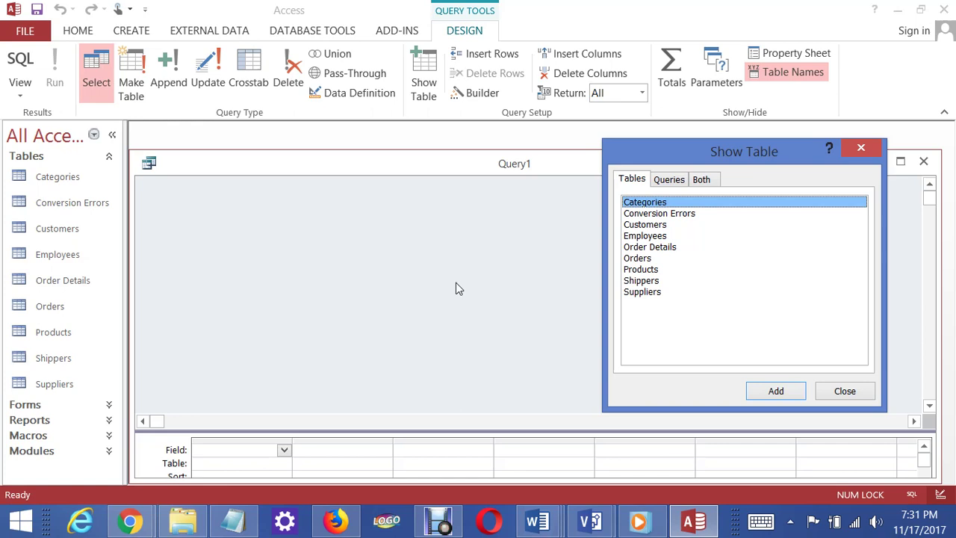
pyautogui.click(653, 225)
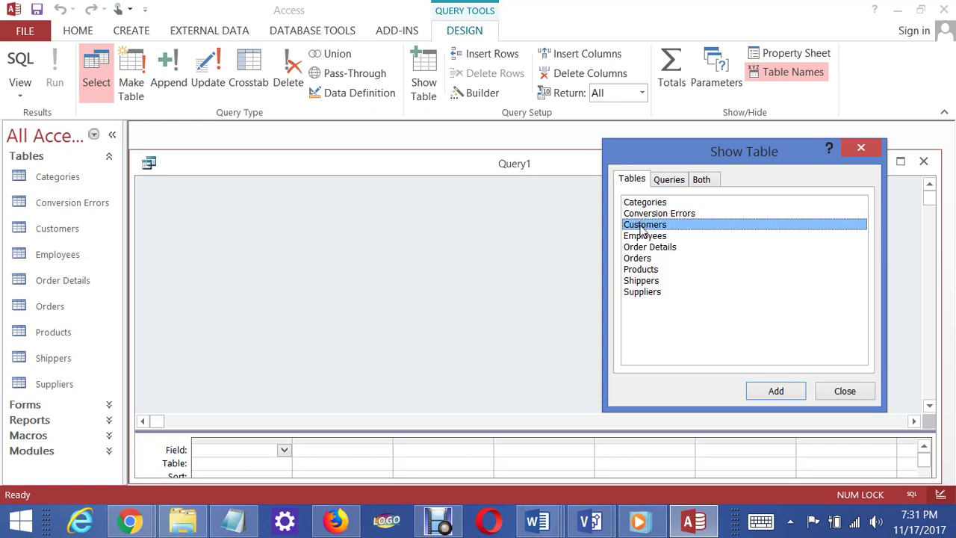
pyautogui.doubleClick(641, 226)
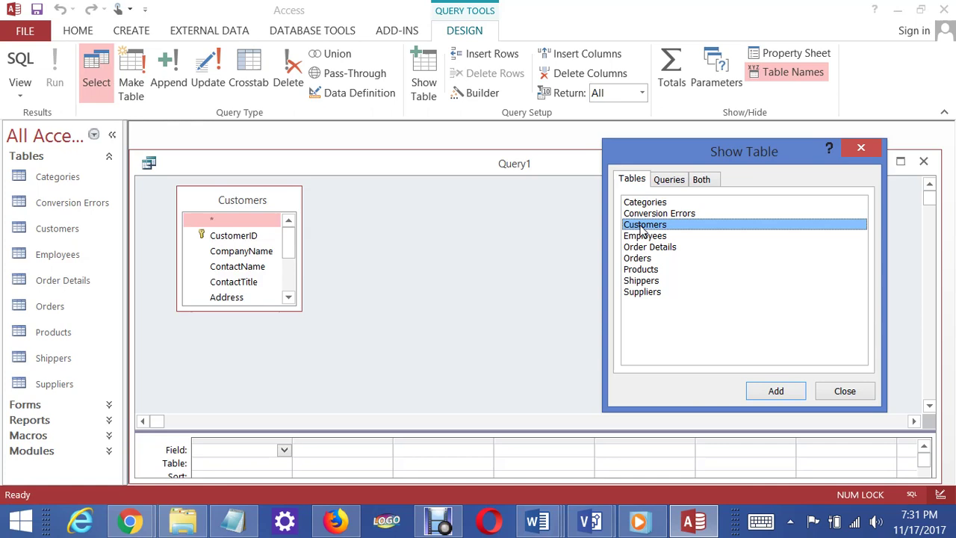
pyautogui.click(774, 400)
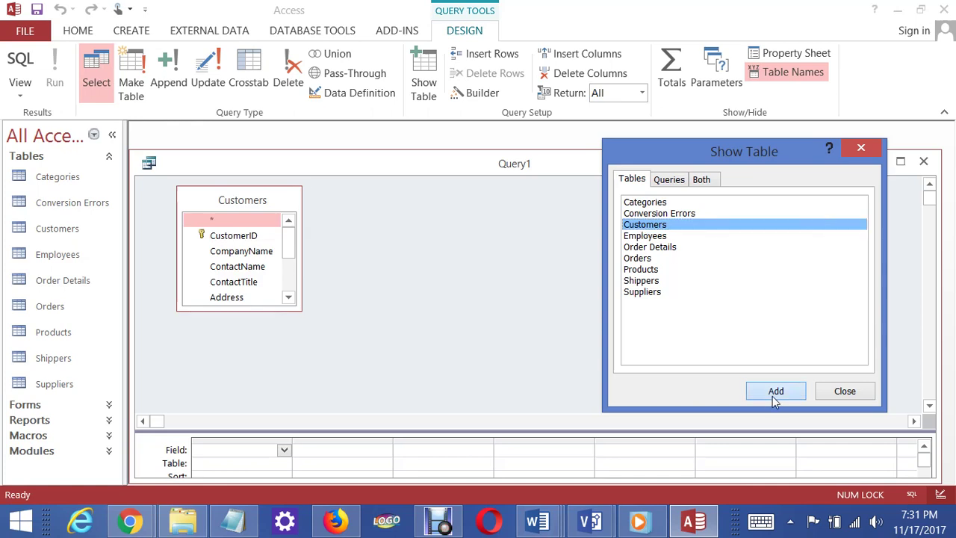
pyautogui.click(844, 396)
# - Remove the duplicate Customers_1 table from the query
pyautogui.rightClick(423, 210)
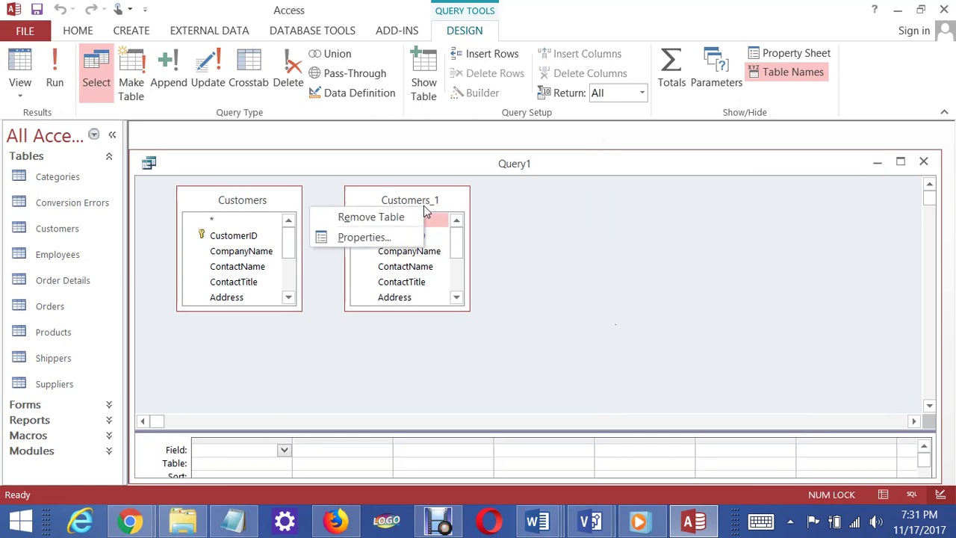
pyautogui.click(415, 197)
pyautogui.rightClick(415, 195)
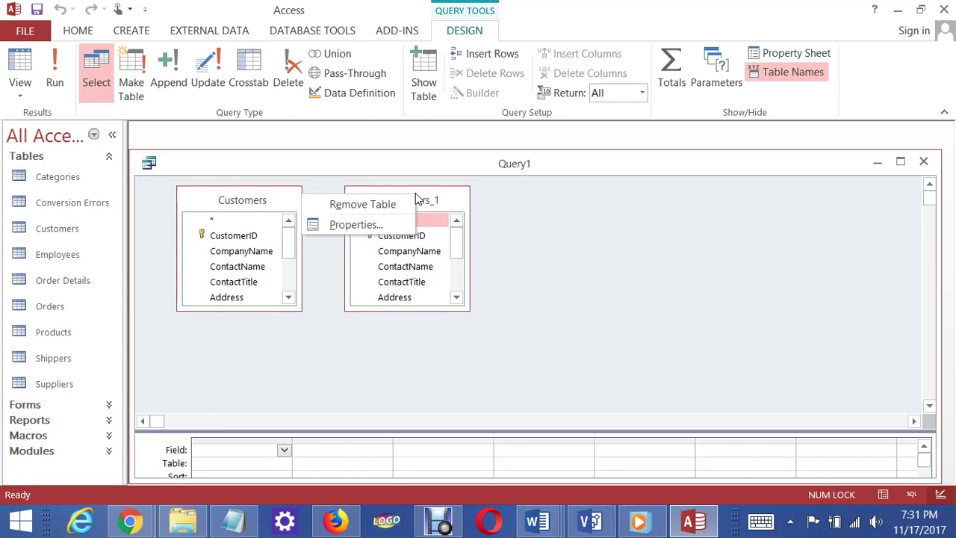
pyautogui.click(408, 206)
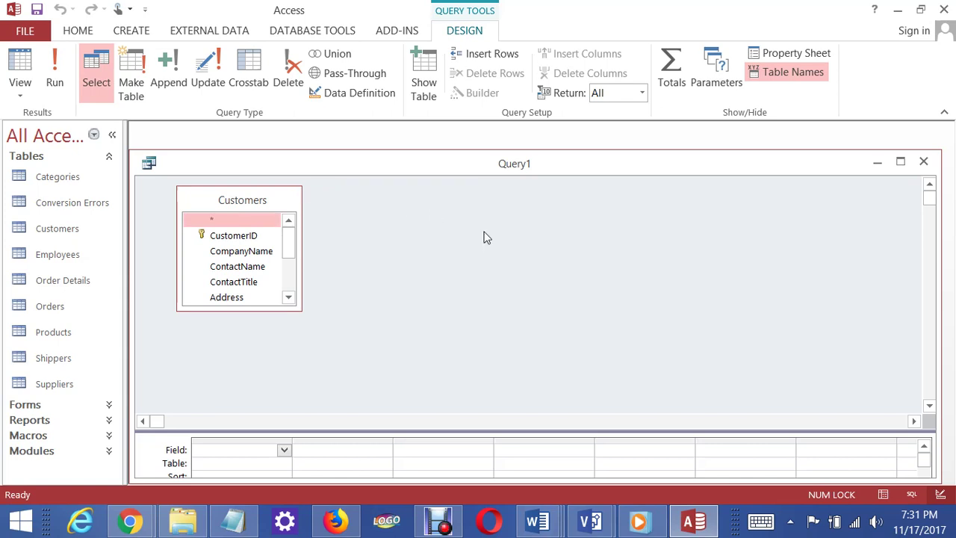
# - Widen and lengthen the Customers field list in the query design to show more of its fields
pyautogui.click(308, 243)
pyautogui.moveTo(308, 244); pyautogui.dragTo(317, 246)
pyautogui.moveTo(261, 308); pyautogui.dragTo(265, 375)
pyautogui.scroll(-1, 454, 328)
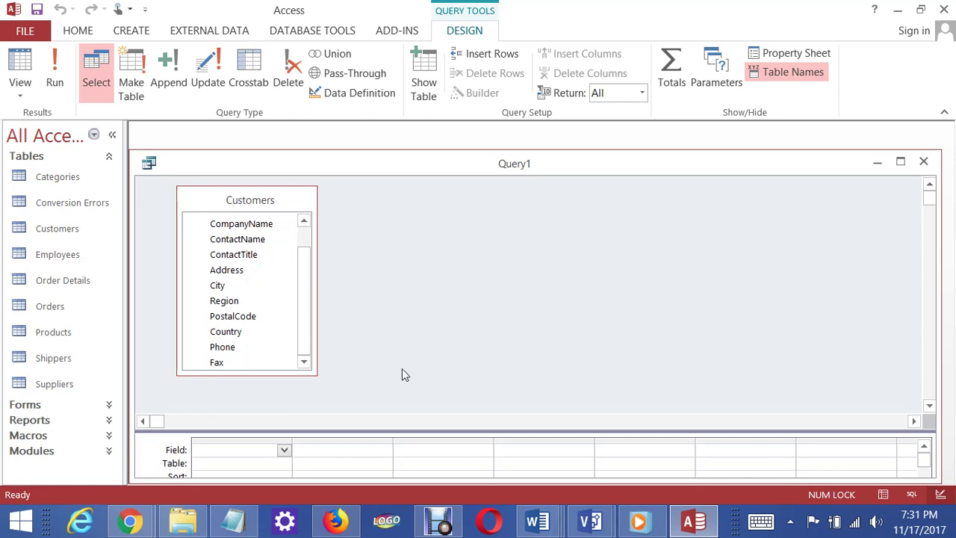
# - Add the CompanyName, ContactName and Country fields to the query, and enlarge the design grid to expose its criteria rows
pyautogui.click(283, 450)
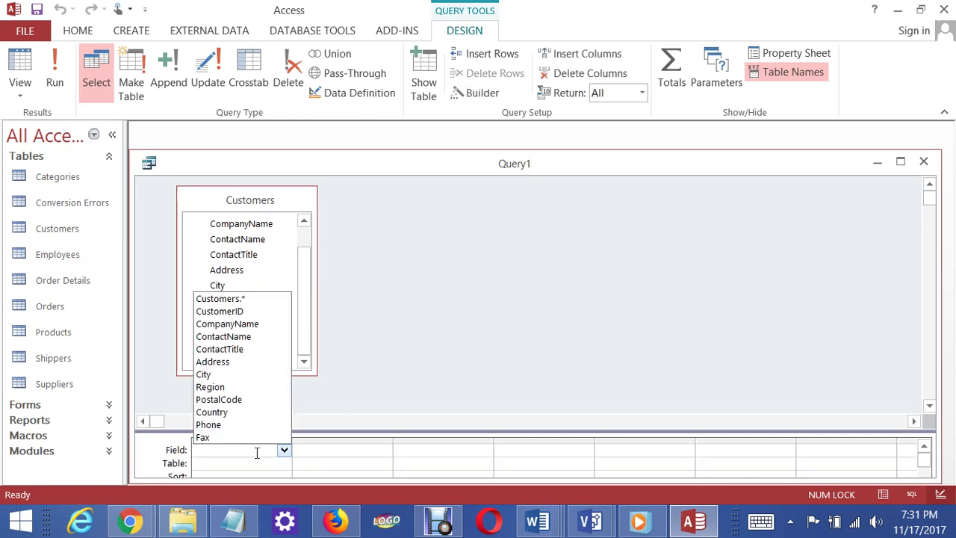
pyautogui.click(229, 326)
pyautogui.click(344, 453)
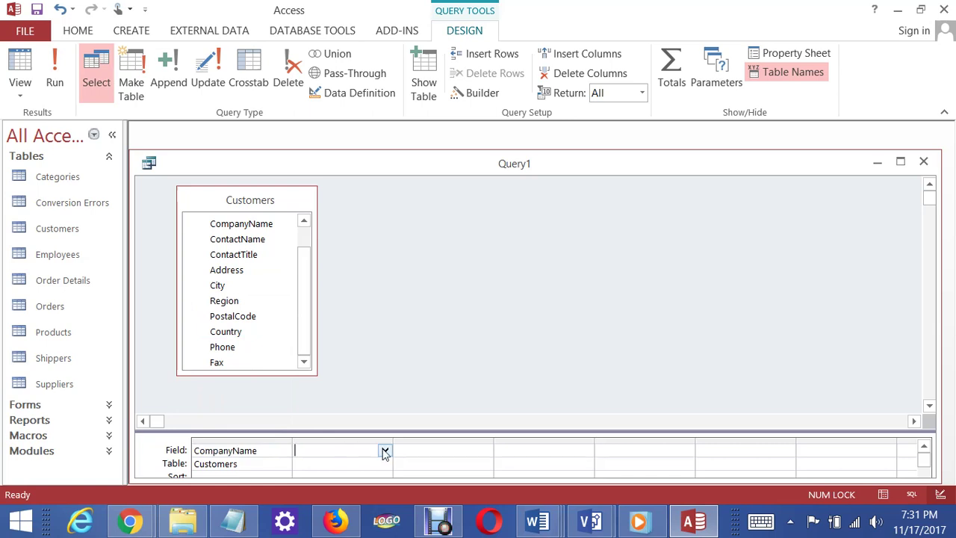
pyautogui.click(385, 450)
pyautogui.click(338, 340)
pyautogui.click(447, 452)
pyautogui.click(485, 450)
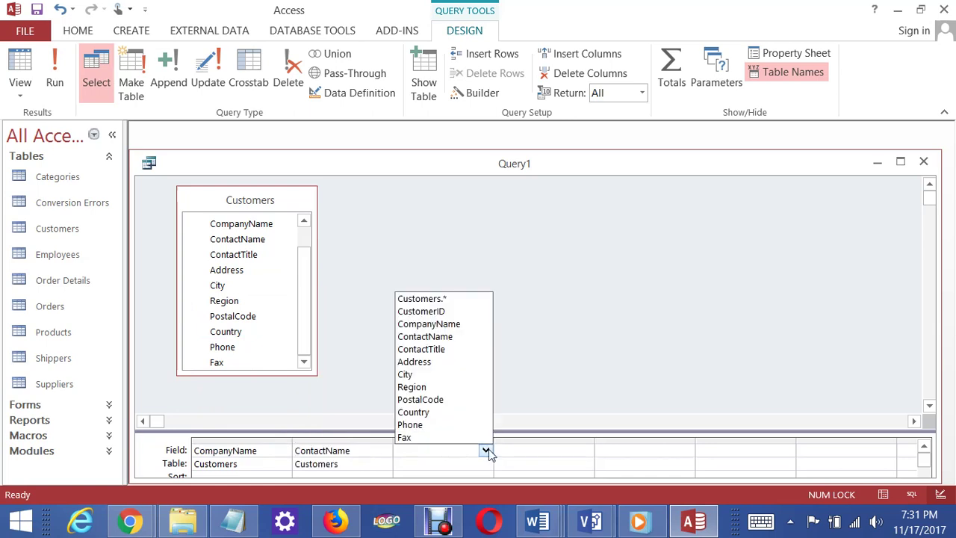
pyautogui.click(439, 412)
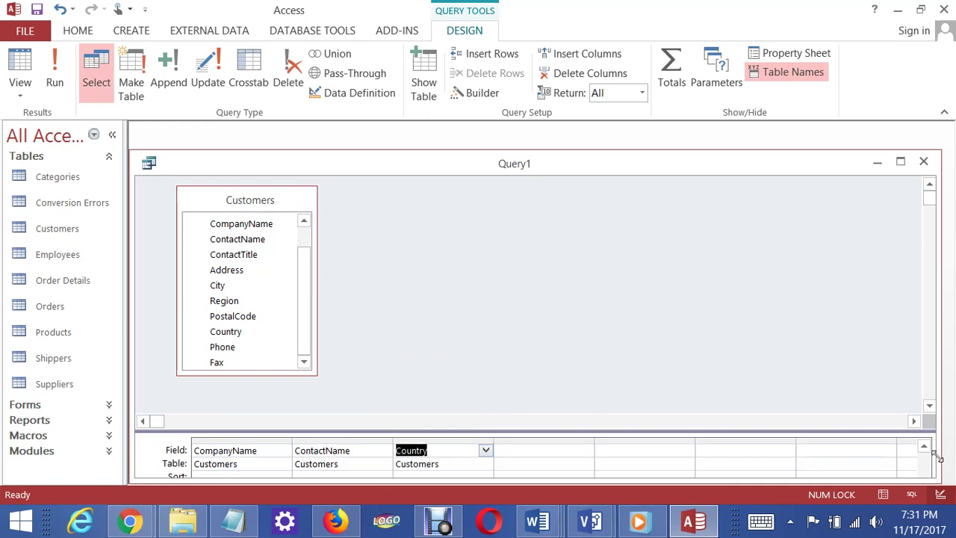
pyautogui.moveTo(869, 432); pyautogui.dragTo(862, 330)
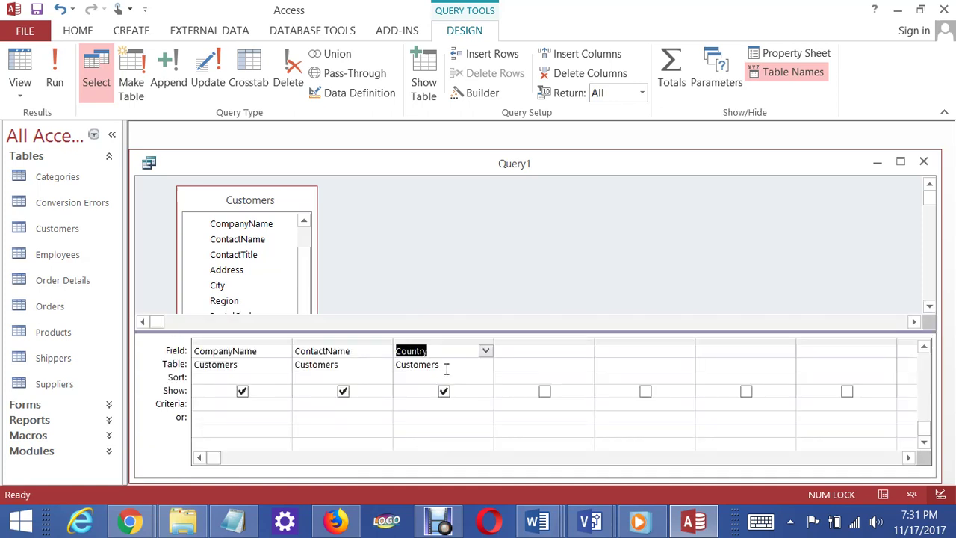
# - Enter "UK" as the Country criterion, and switch the Country column's Show option off and back on
pyautogui.click(239, 406)
pyautogui.click(450, 404)
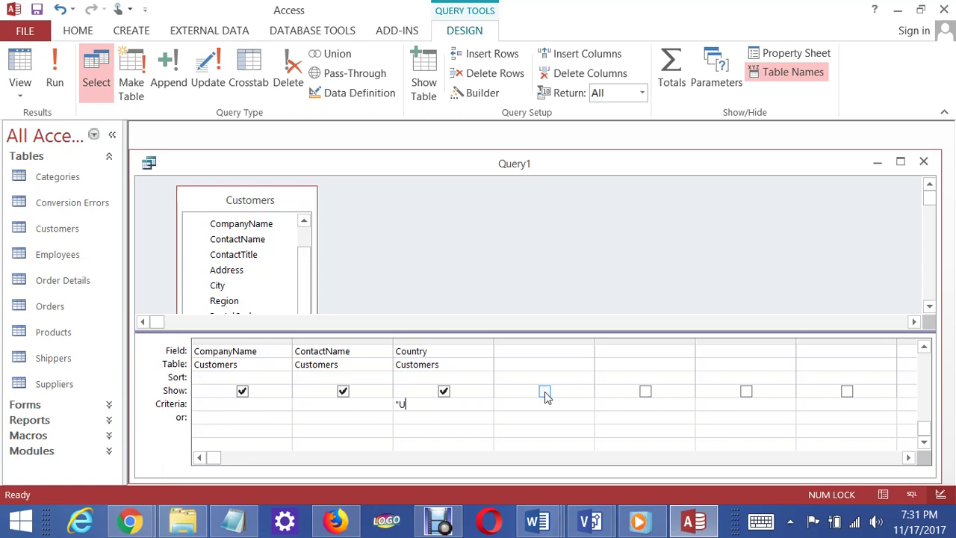
pyautogui.write('K"')
pyautogui.click(444, 392)
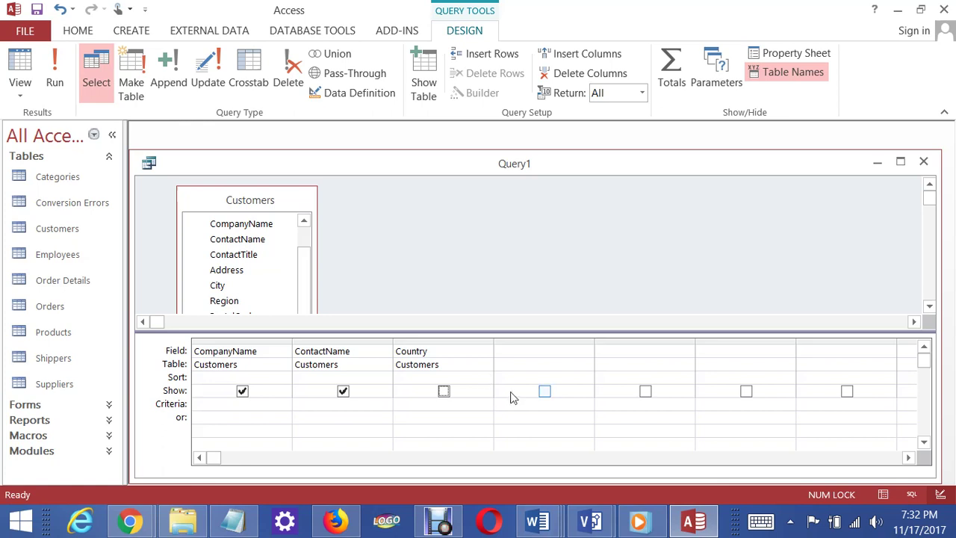
pyautogui.click(444, 392)
pyautogui.click(445, 391)
# - Enter "UK" in the blank Criteria cell of the Country column and run the query
pyautogui.click(442, 405)
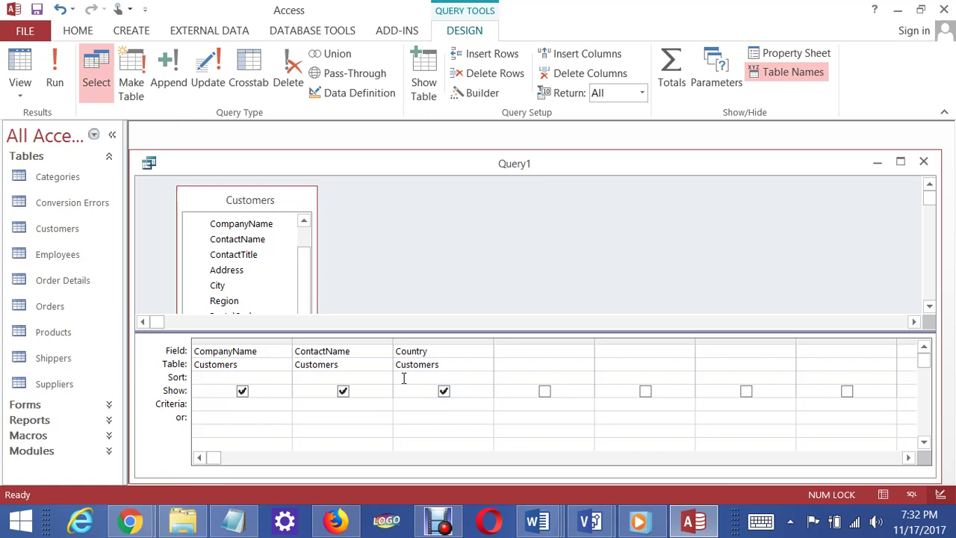
pyautogui.write('"UK"')
pyautogui.click(517, 271)
pyautogui.click(64, 80)
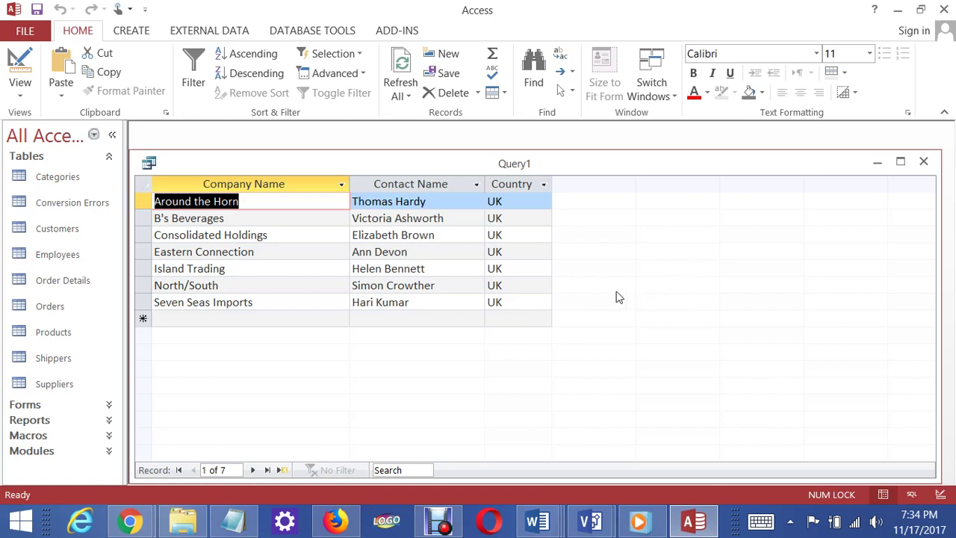
# - Switch the query to SQL view and examine its SELECT, FROM and WHERE clauses
pyautogui.rightClick(409, 164)
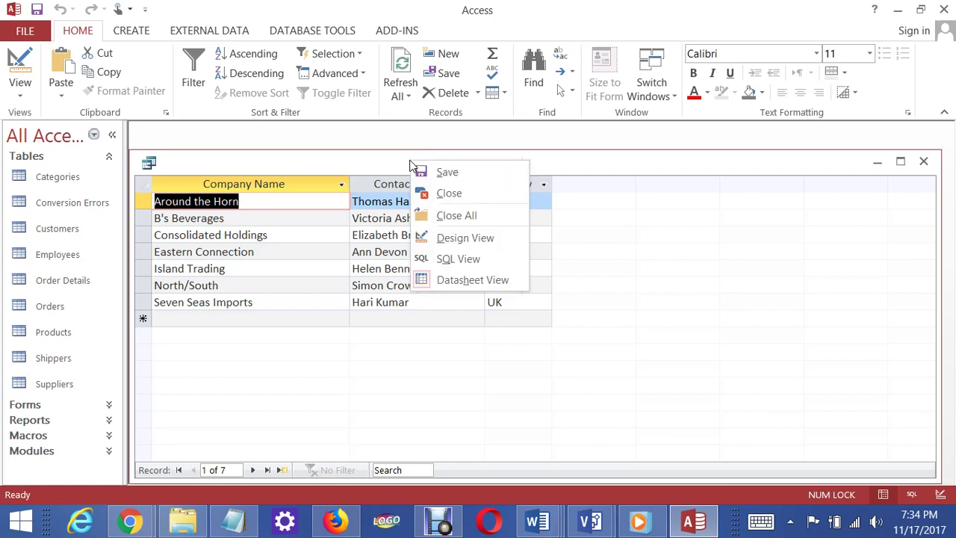
pyautogui.click(452, 262)
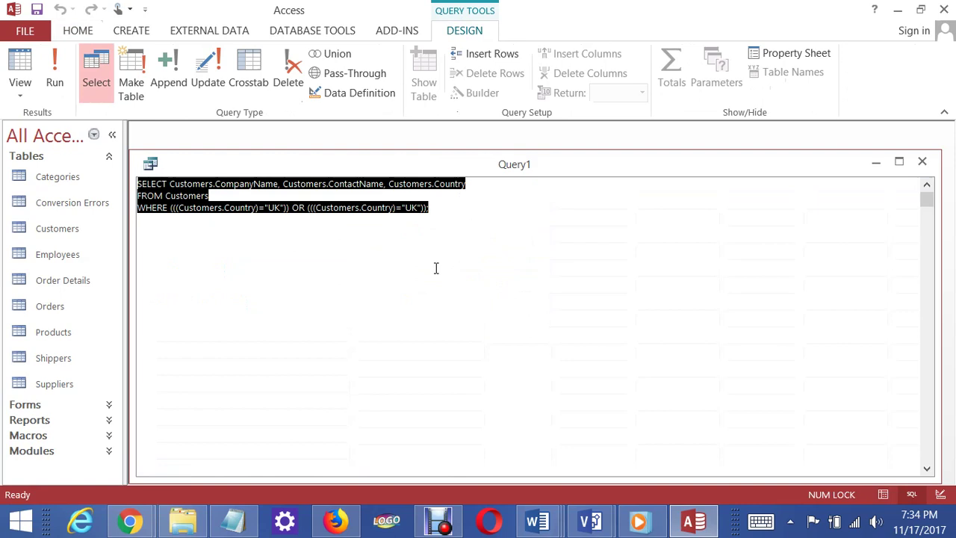
pyautogui.click(435, 267)
pyautogui.moveTo(139, 186); pyautogui.dragTo(470, 207)
pyautogui.click(363, 248)
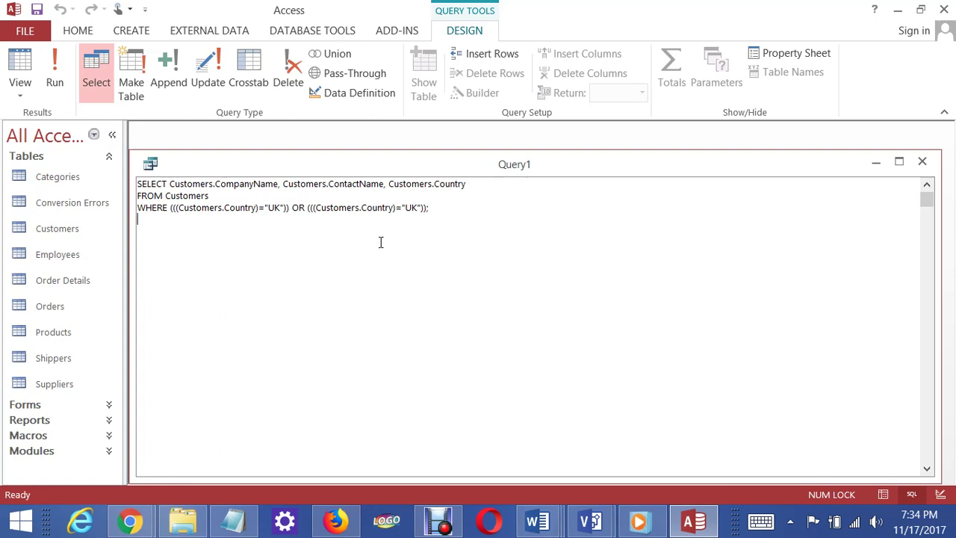
# - Return the query to Design view and enlarge the table area above the design grid
pyautogui.rightClick(357, 166)
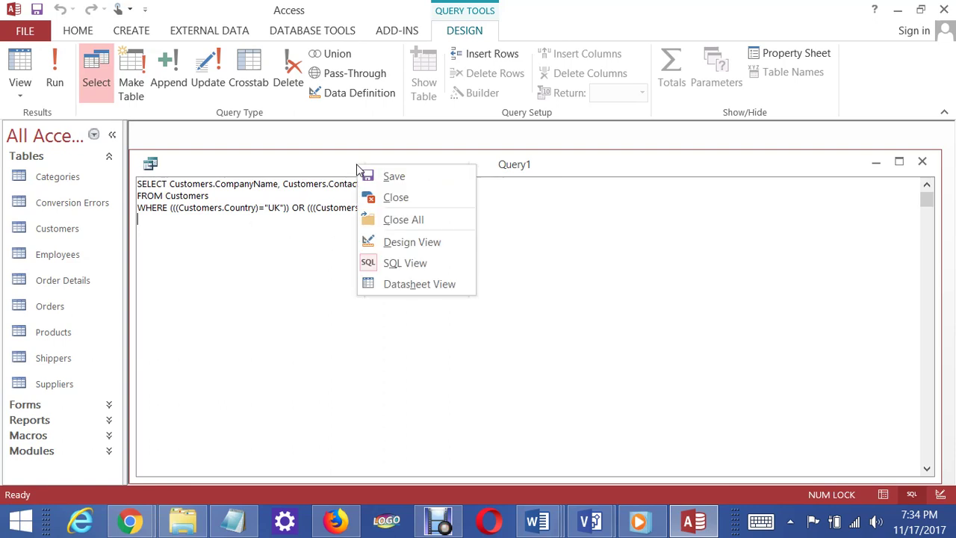
pyautogui.click(402, 241)
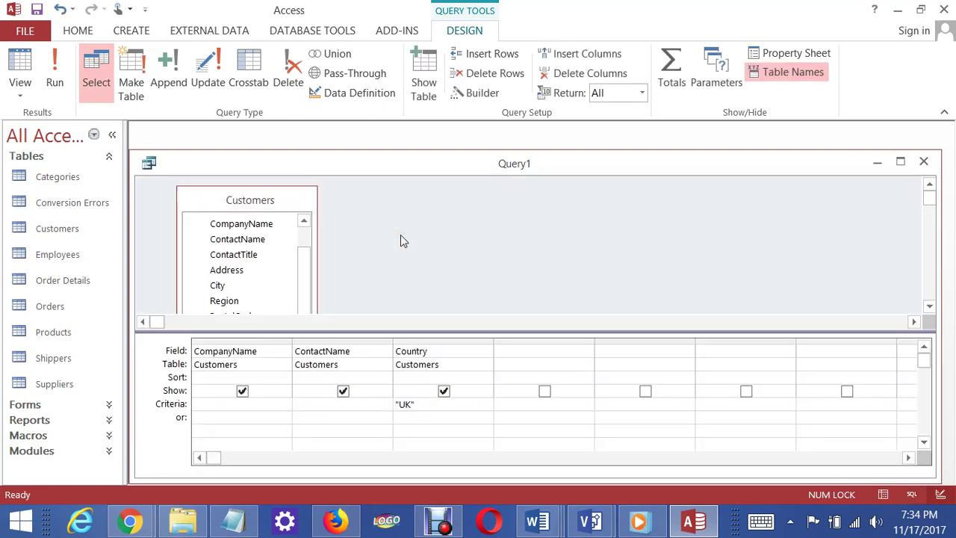
pyautogui.moveTo(437, 331); pyautogui.dragTo(444, 372)
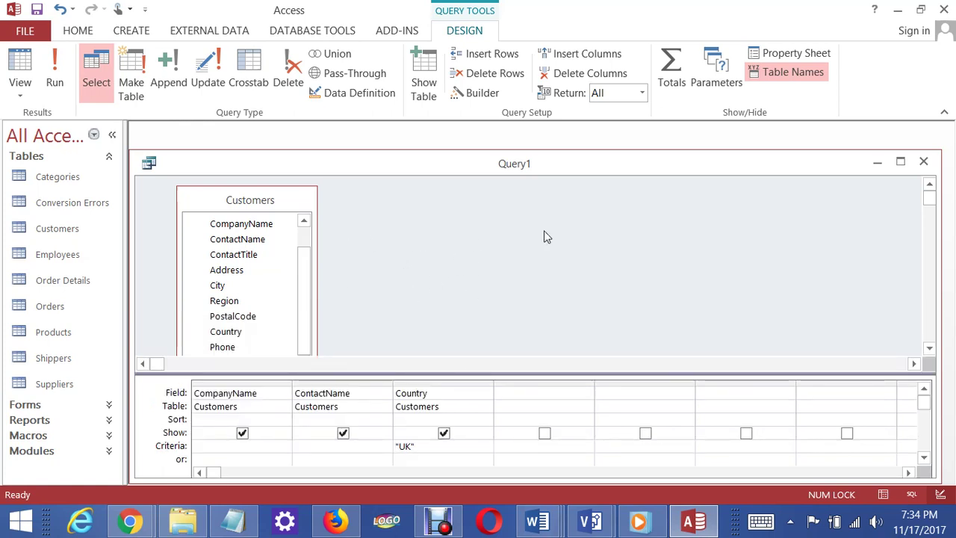
# - Close the query and save it under the name Lab4_Question1
pyautogui.click(927, 162)
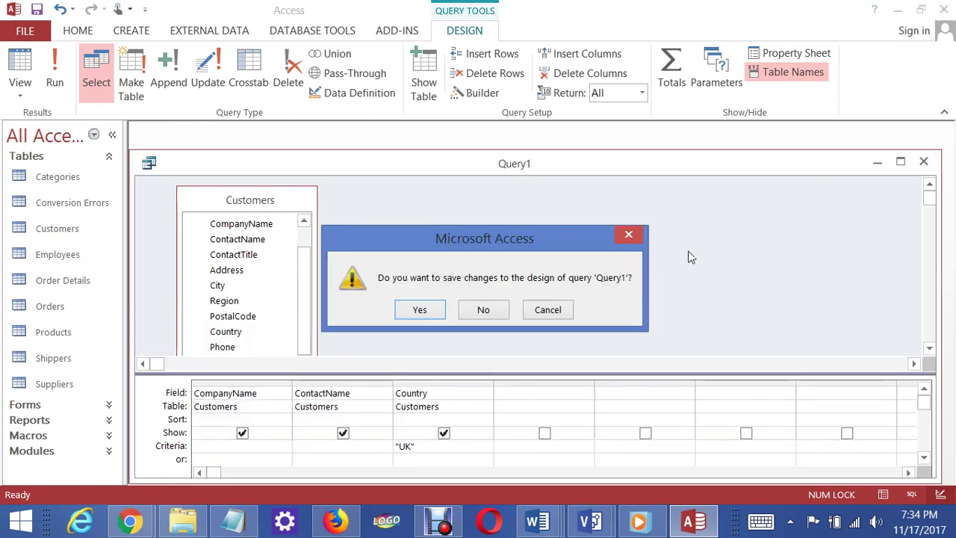
pyautogui.click(430, 315)
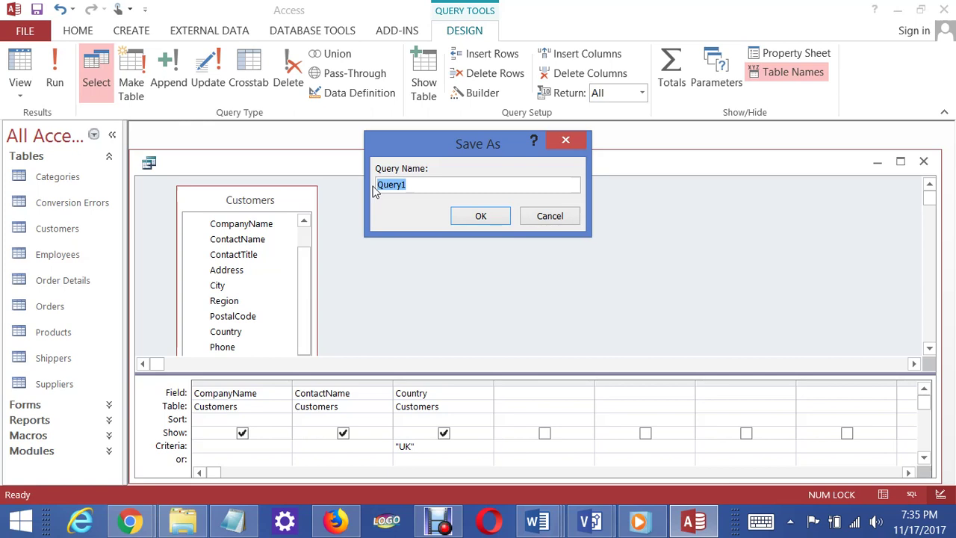
pyautogui.write('Lab4_Question')
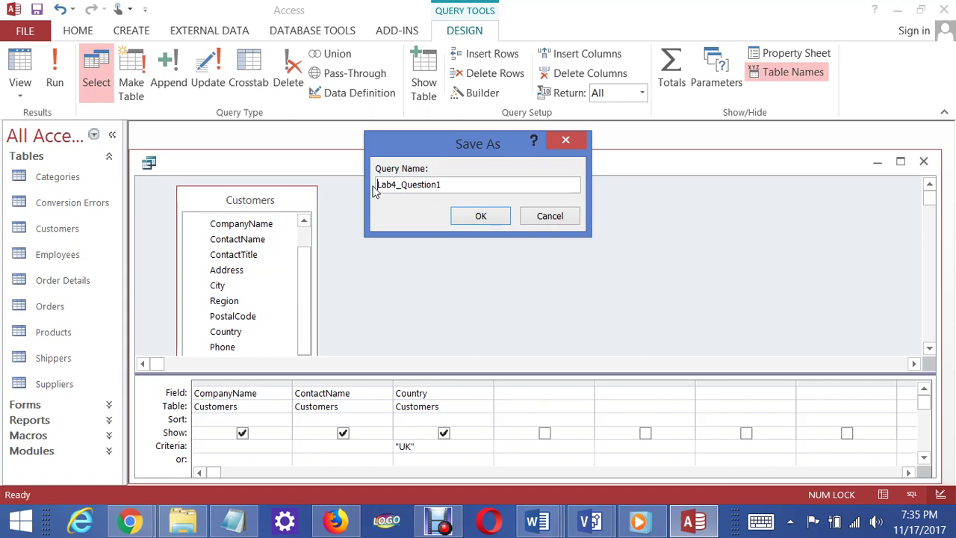
pyautogui.press('Return')
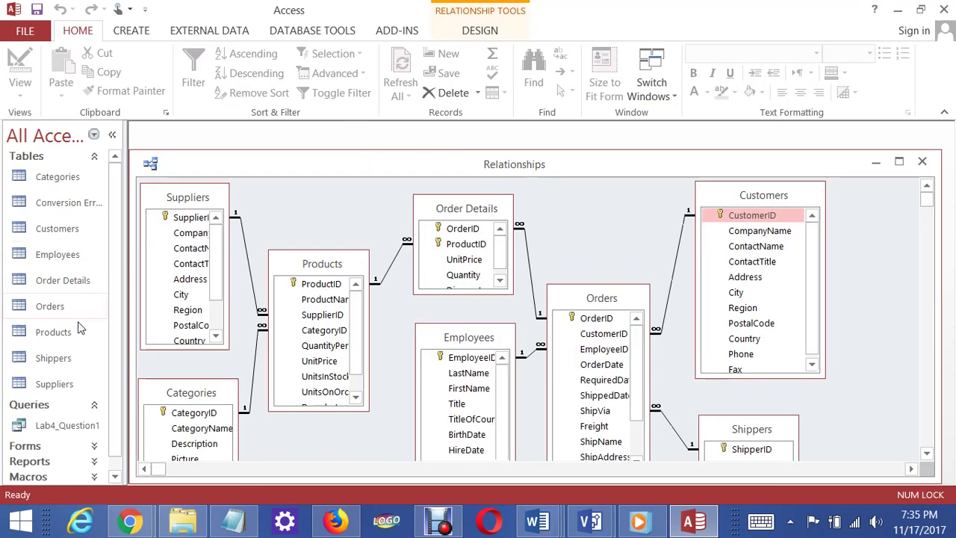
# - Close the Relationships window without saving its layout changes
pyautogui.scroll(-1, 30, 407)
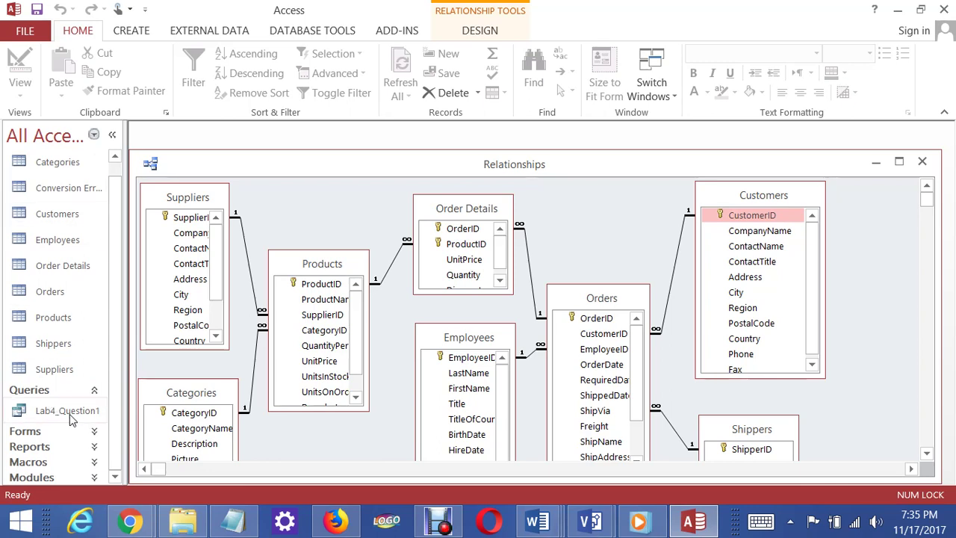
pyautogui.click(922, 163)
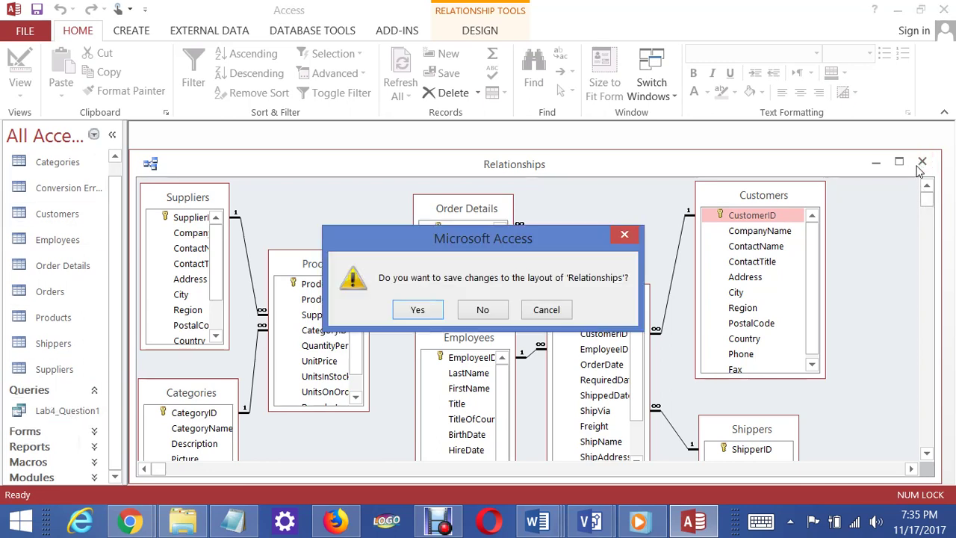
pyautogui.click(479, 313)
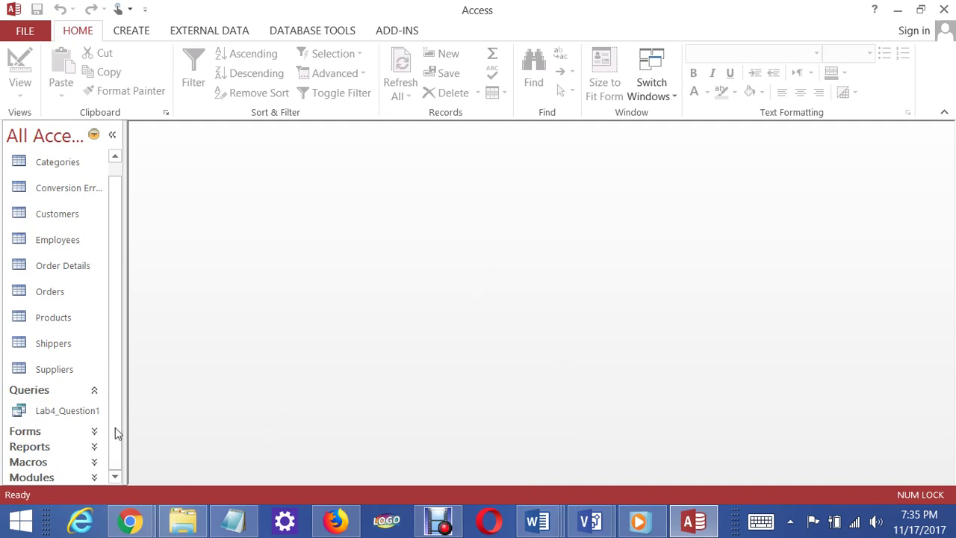
# - Open the saved Lab4_Question1 query, close it, and reopen it to inspect the customer records it returns
pyautogui.doubleClick(60, 412)
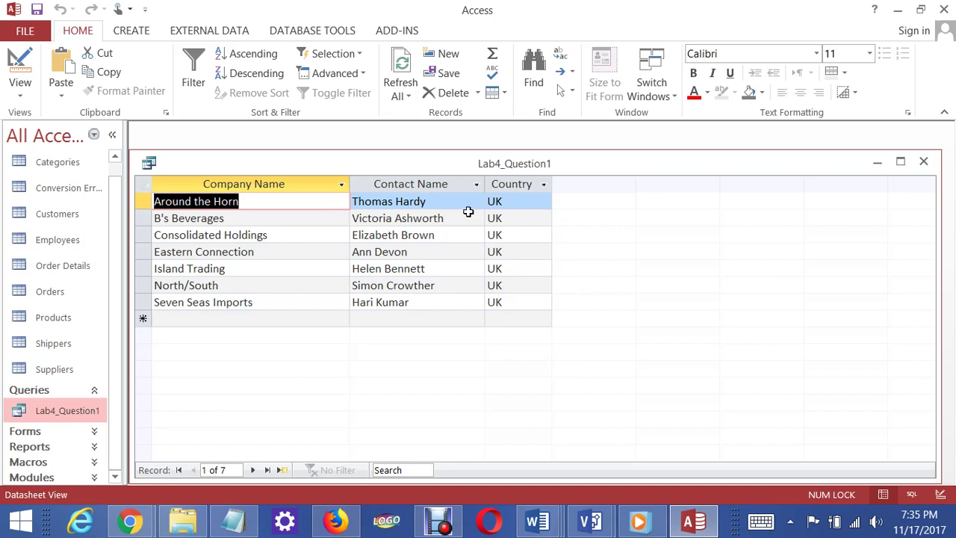
pyautogui.click(923, 163)
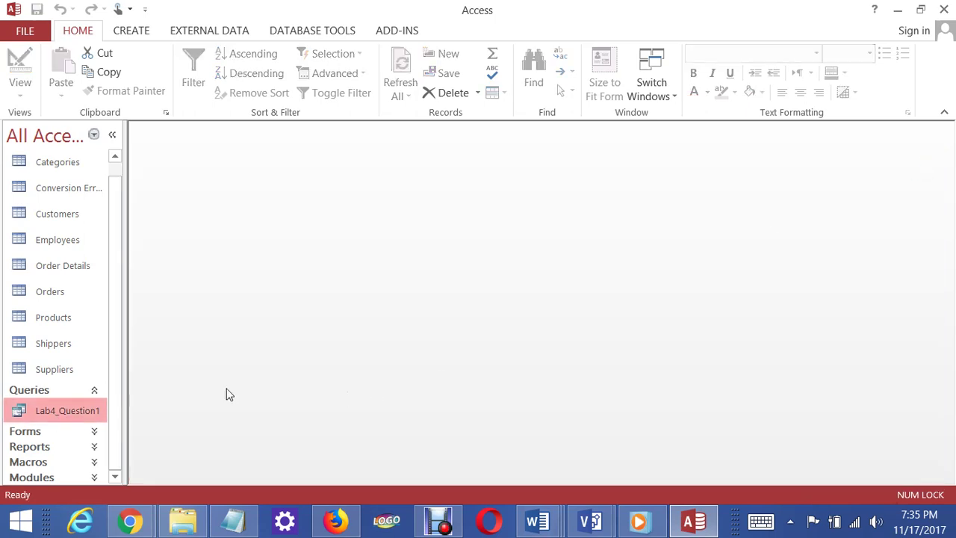
pyautogui.rightClick(87, 412)
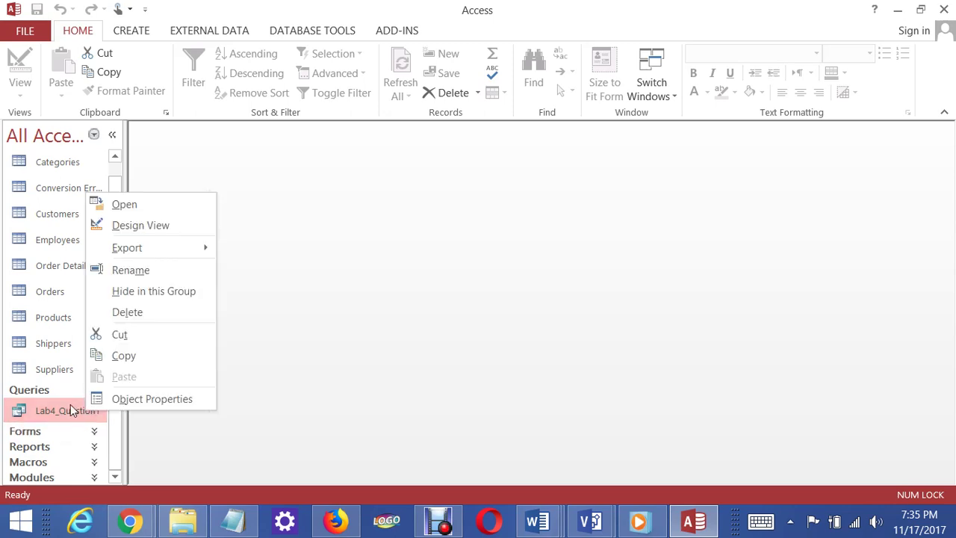
pyautogui.doubleClick(71, 410)
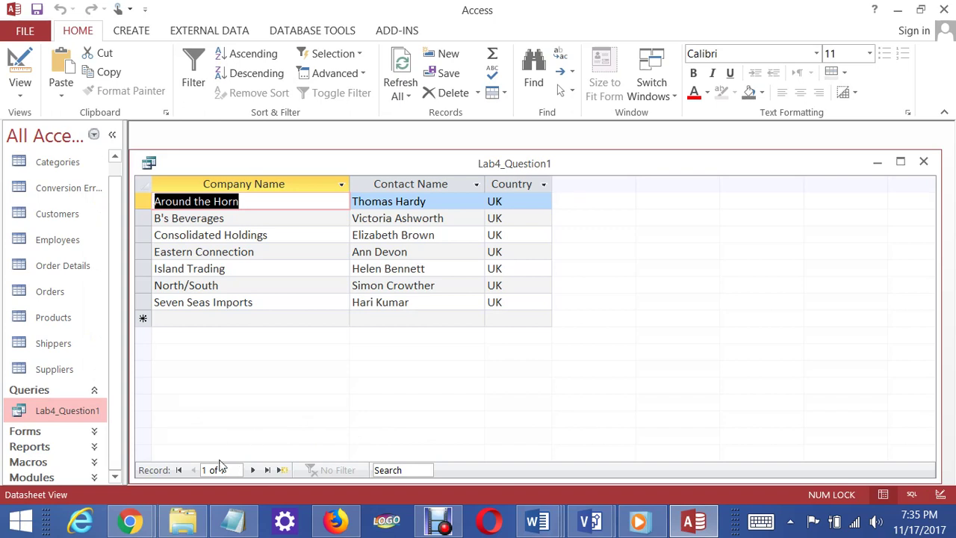
pyautogui.click(294, 268)
pyautogui.click(391, 268)
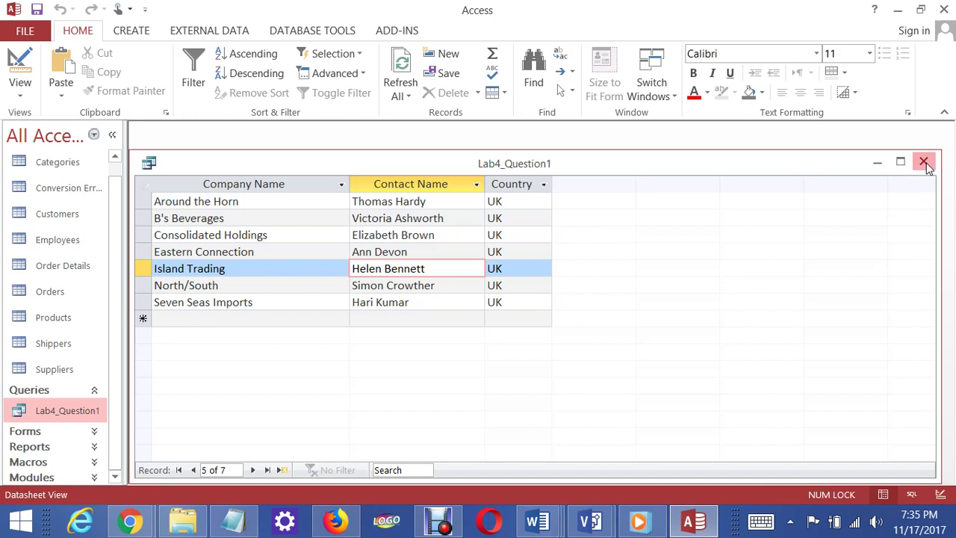
# - Replace the SQL statement of Lab4_Question1 with "Select * From Customers"
pyautogui.rightClick(267, 159)
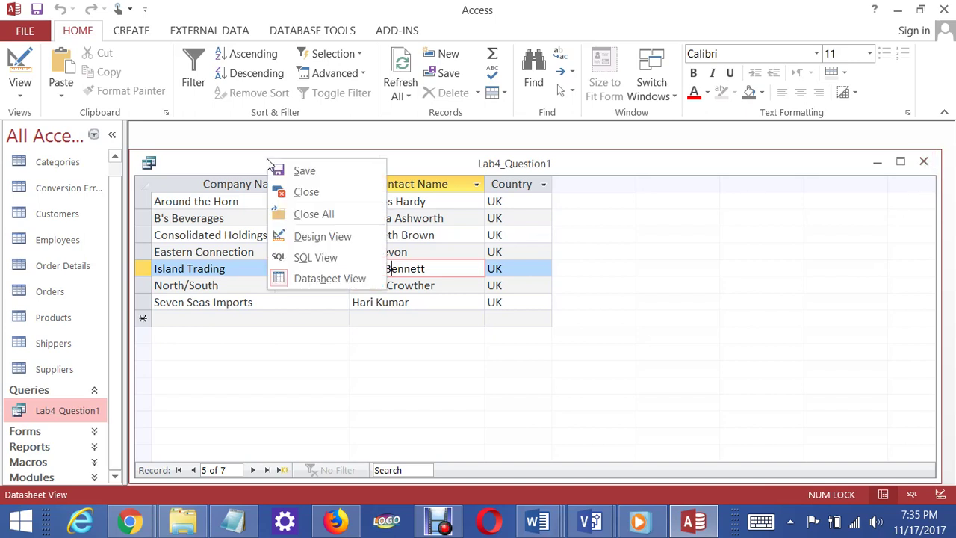
pyautogui.click(311, 256)
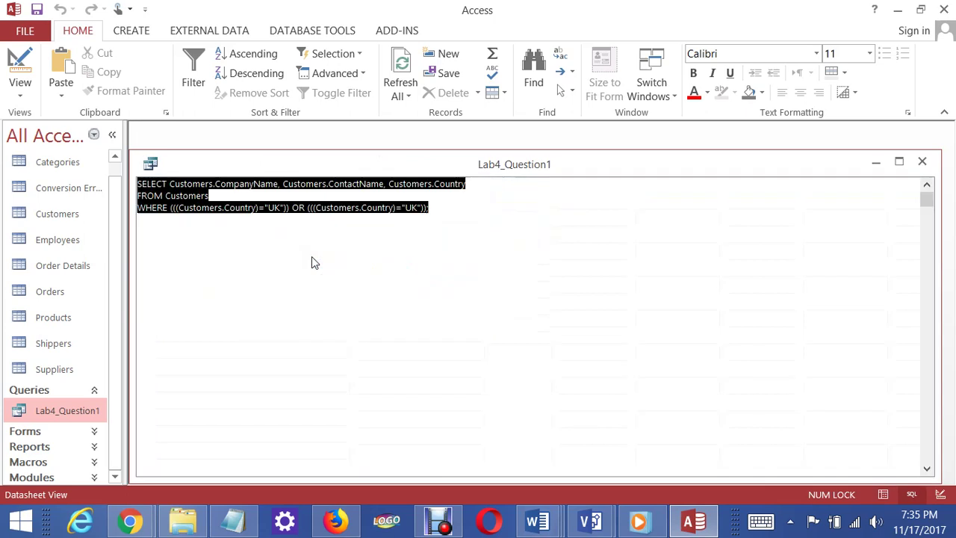
pyautogui.click(458, 224)
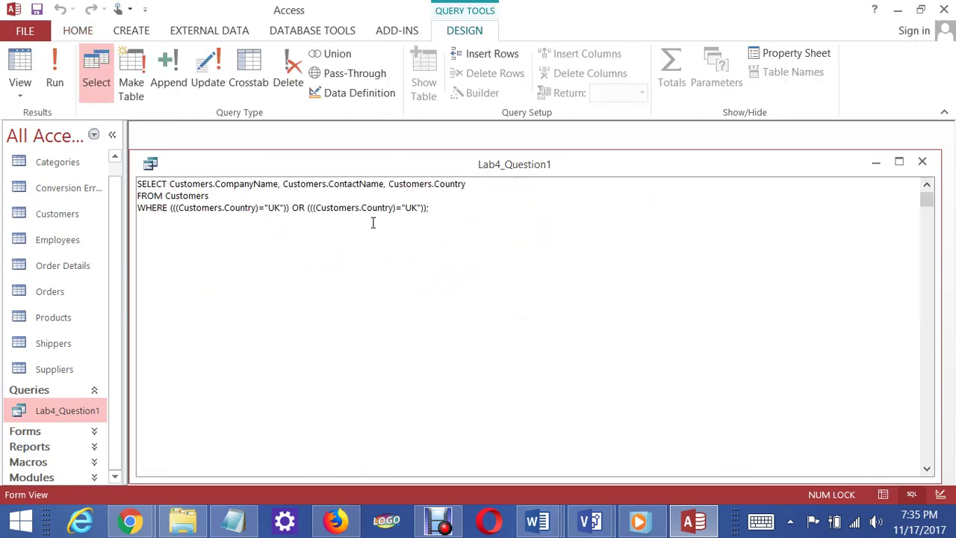
pyautogui.moveTo(138, 184); pyautogui.dragTo(460, 230)
pyautogui.press('Delete')
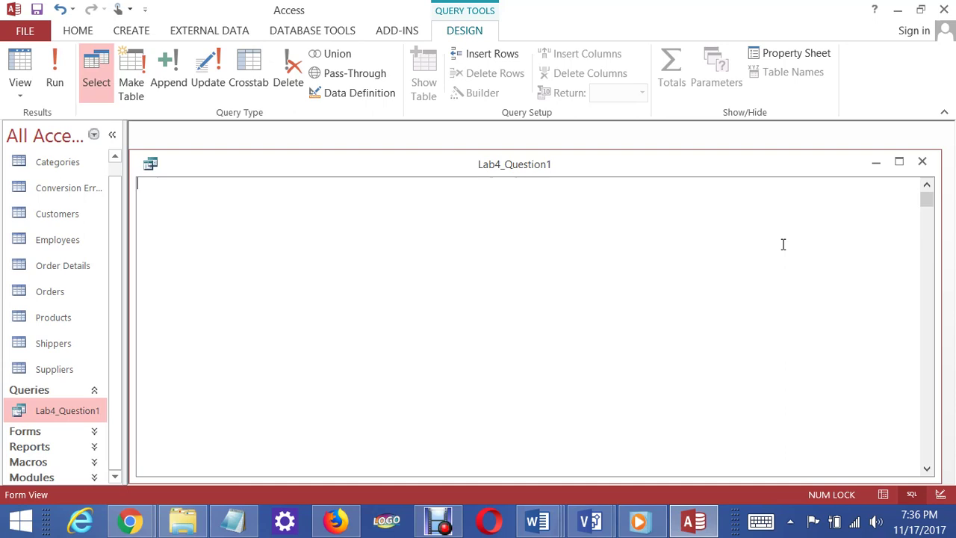
pyautogui.write('Select * From Customerse')
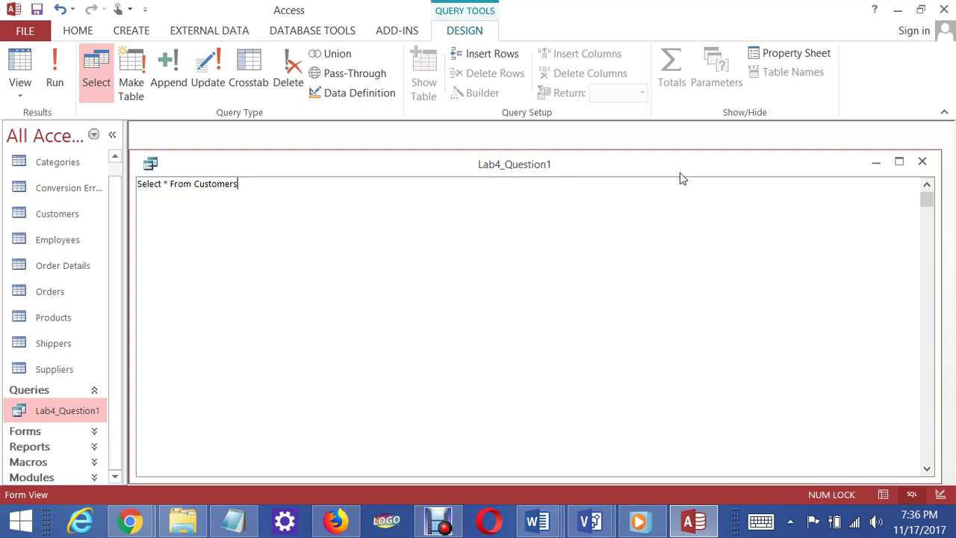
# - Run the rewritten query and look through the customer records it returns
pyautogui.moveTo(679, 168)
pyautogui.mouseDown()
pyautogui.moveTo(680, 159)
pyautogui.moveTo(694, 163)
pyautogui.mouseUp()
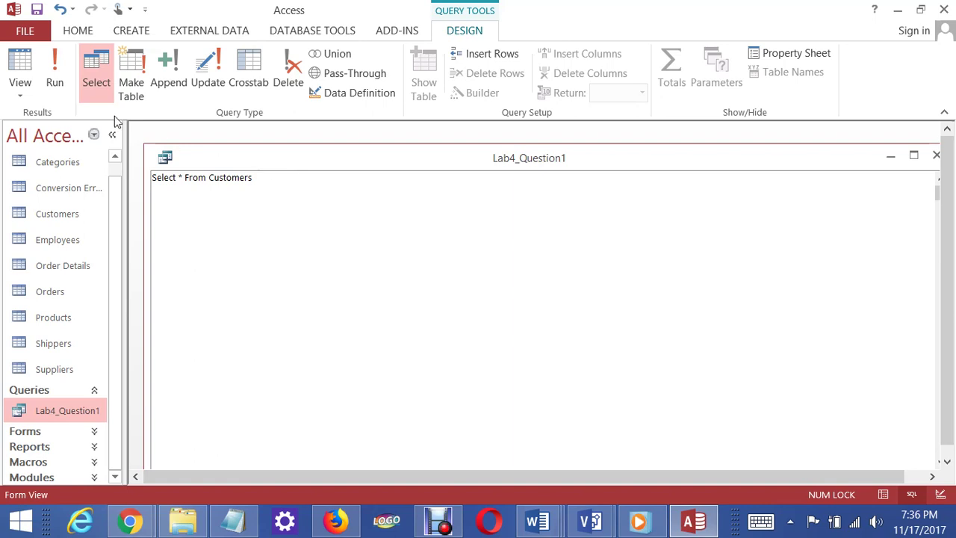
pyautogui.click(61, 80)
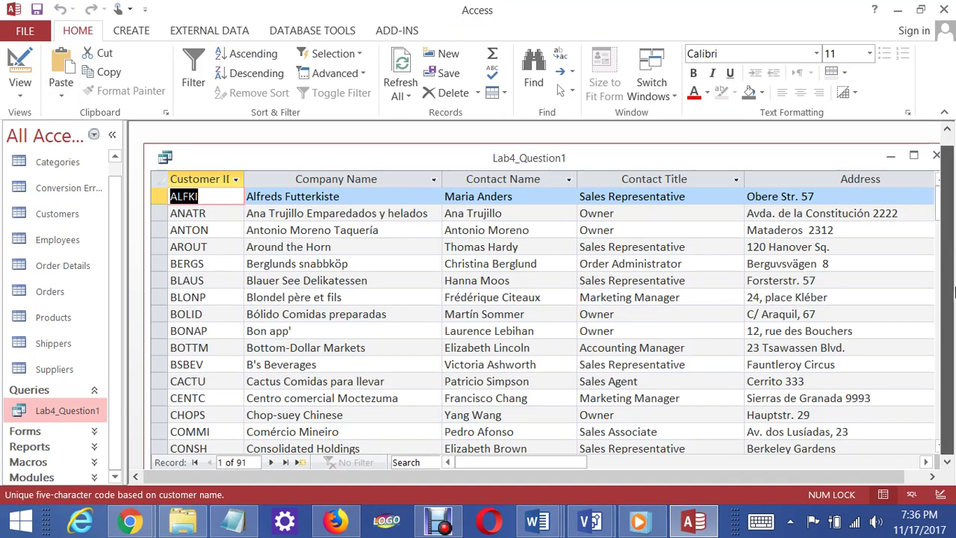
pyautogui.scroll(-13, 766, 368)
pyautogui.scroll(5, 753, 337)
pyautogui.scroll(8, 754, 337)
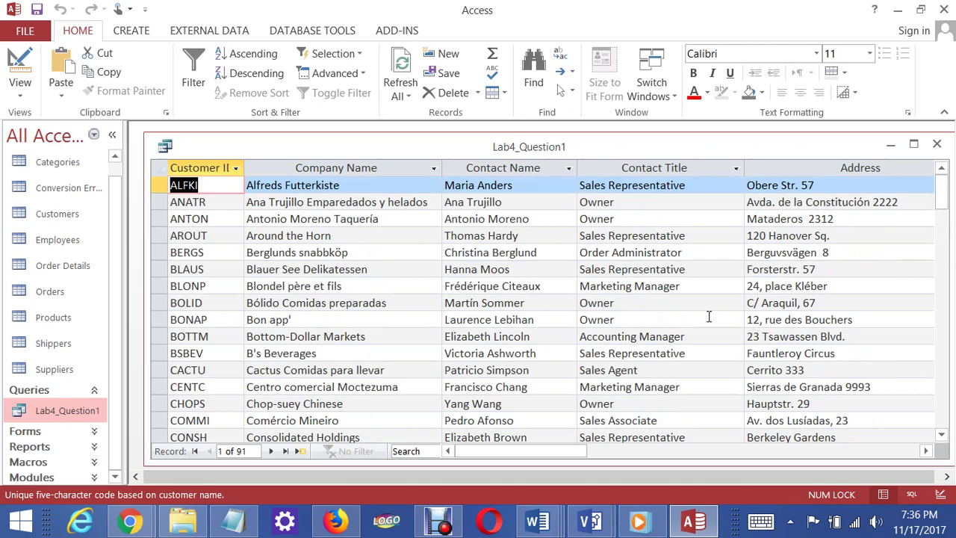
# - Switch the query to Design view and set its first field to Customers.*
pyautogui.rightClick(311, 147)
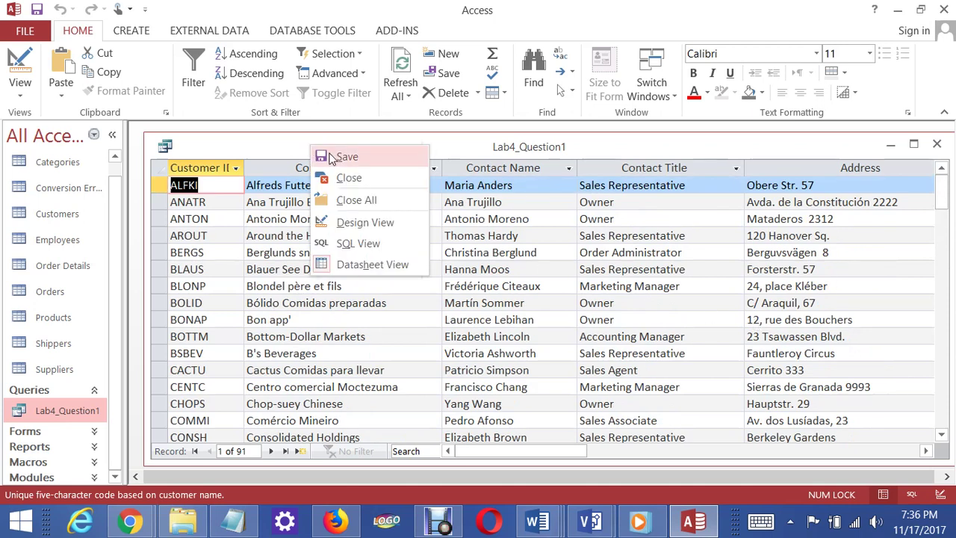
pyautogui.click(371, 227)
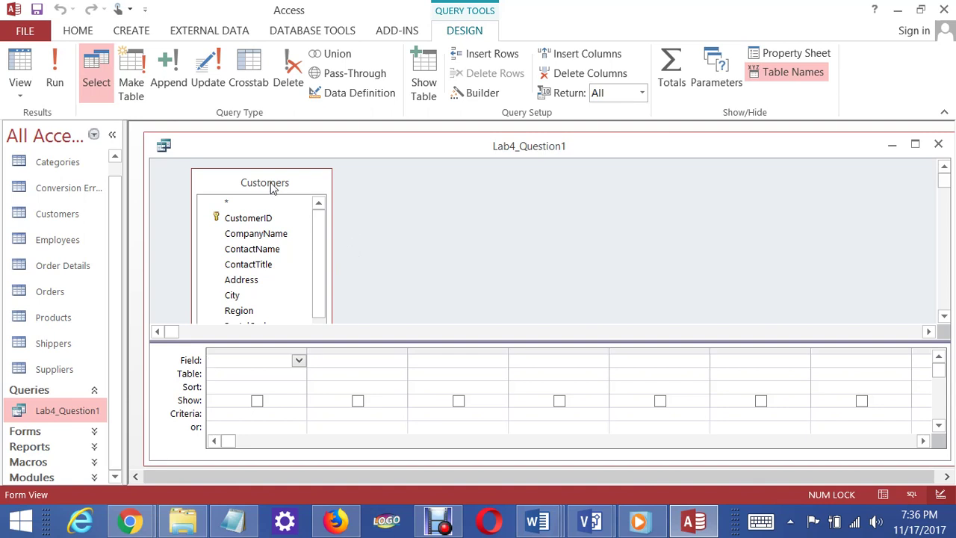
pyautogui.click(298, 362)
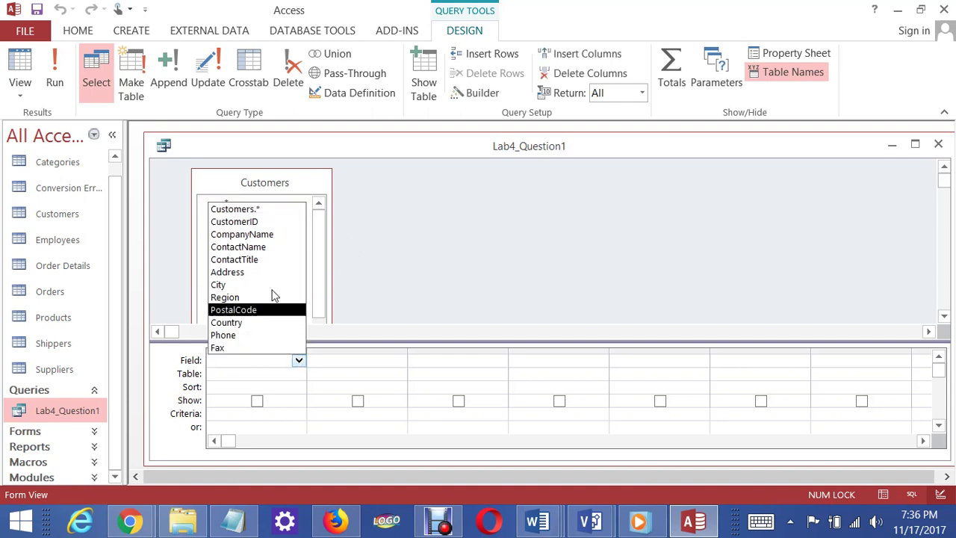
pyautogui.click(263, 213)
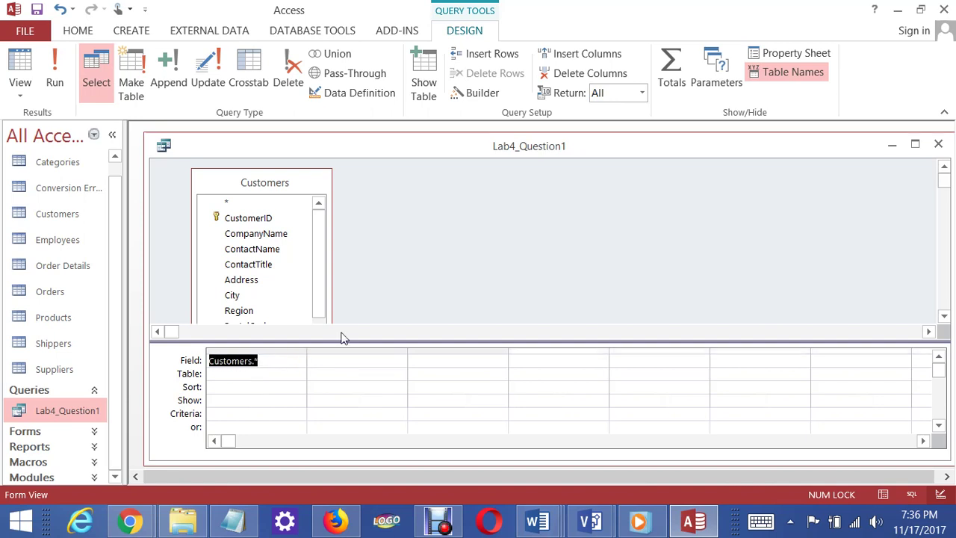
# - Show the SQL statement of Lab4_Question1, and close the query without saving its design changes
pyautogui.rightClick(493, 145)
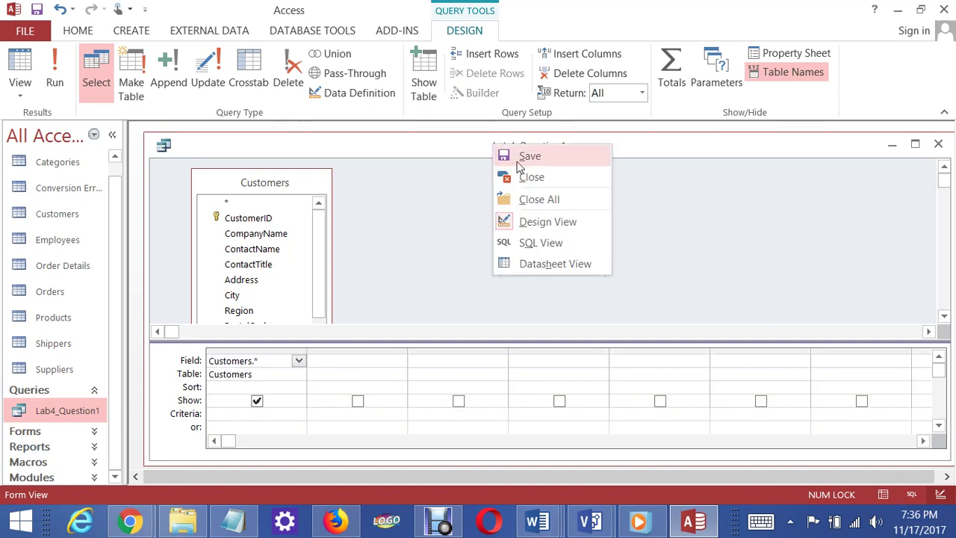
pyautogui.click(540, 223)
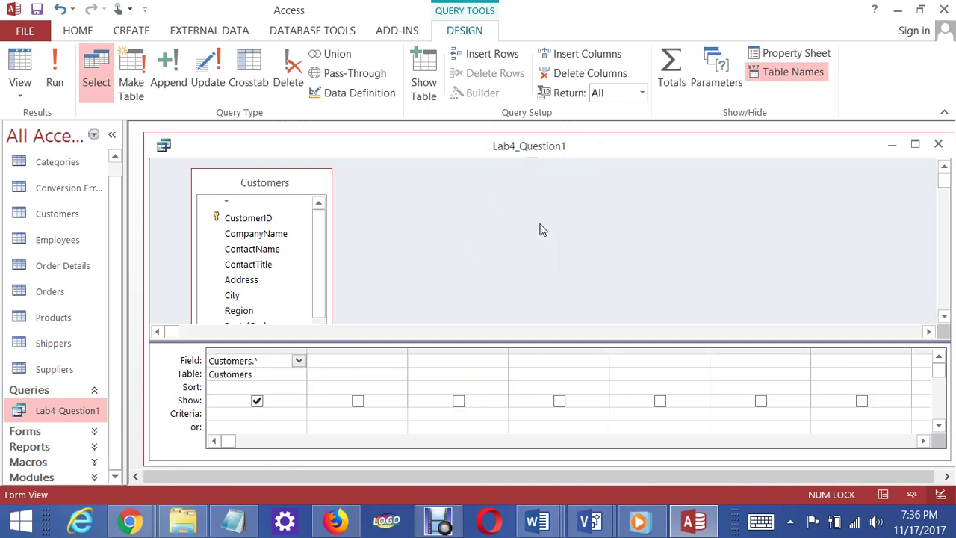
pyautogui.rightClick(458, 147)
pyautogui.click(512, 247)
pyautogui.click(301, 204)
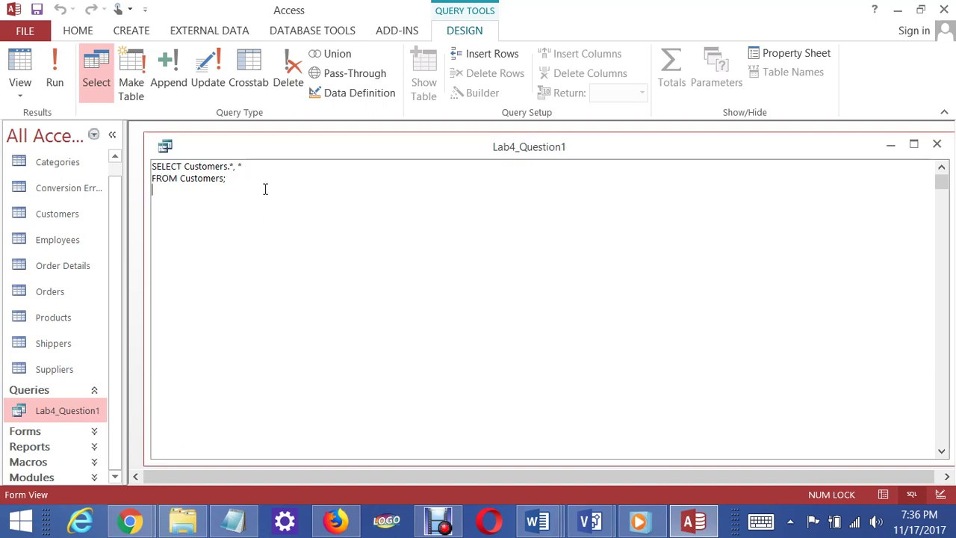
pyautogui.click(940, 144)
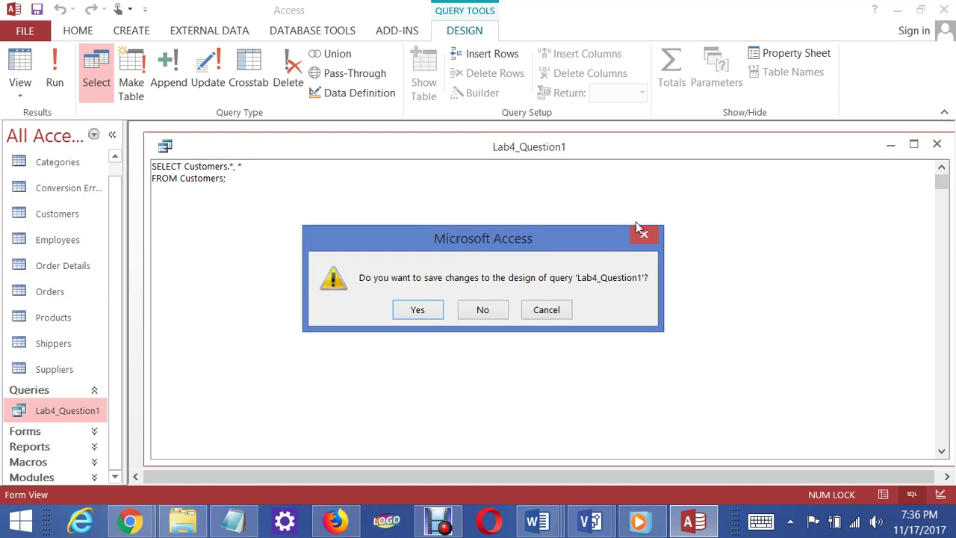
pyautogui.click(478, 309)
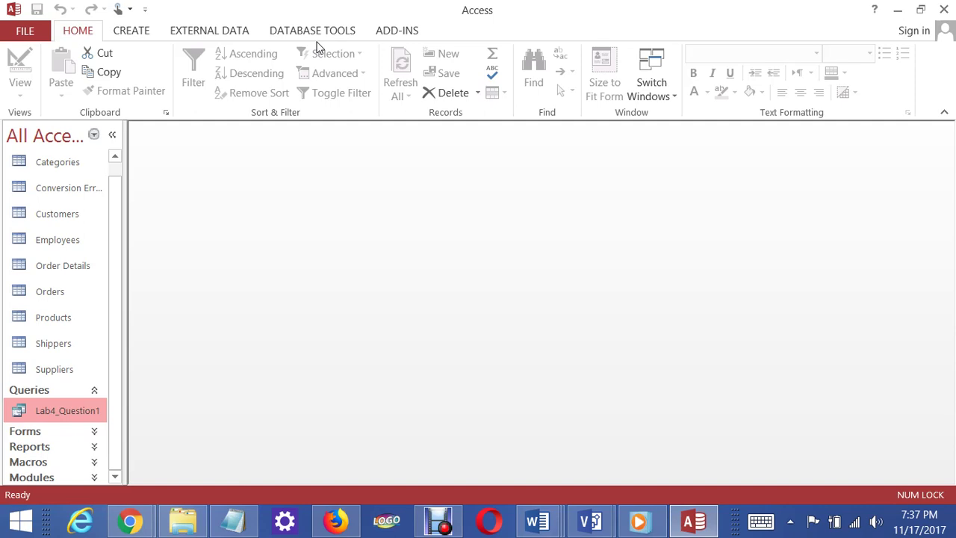
# - Create a new query in Design view based on the Customers table, and enlarge its design grid
pyautogui.click(142, 37)
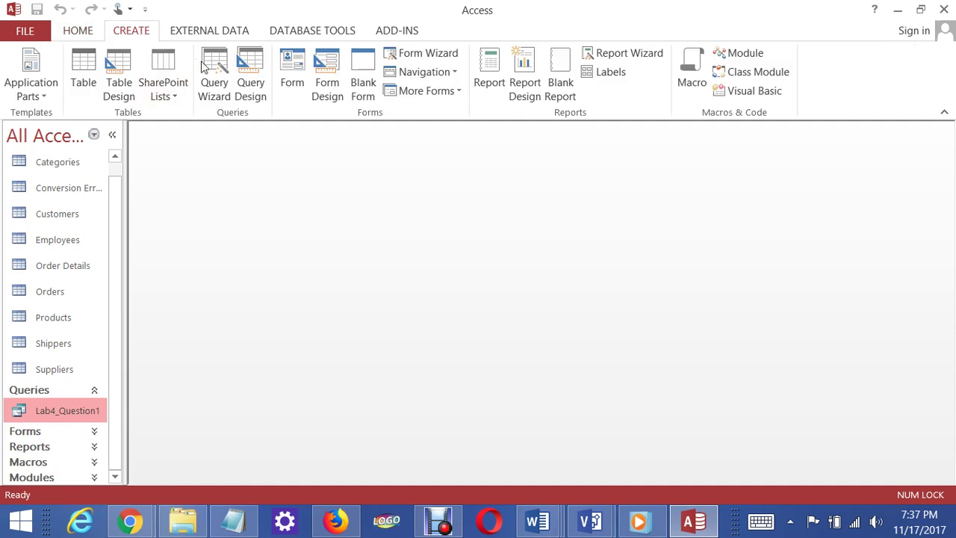
pyautogui.click(249, 79)
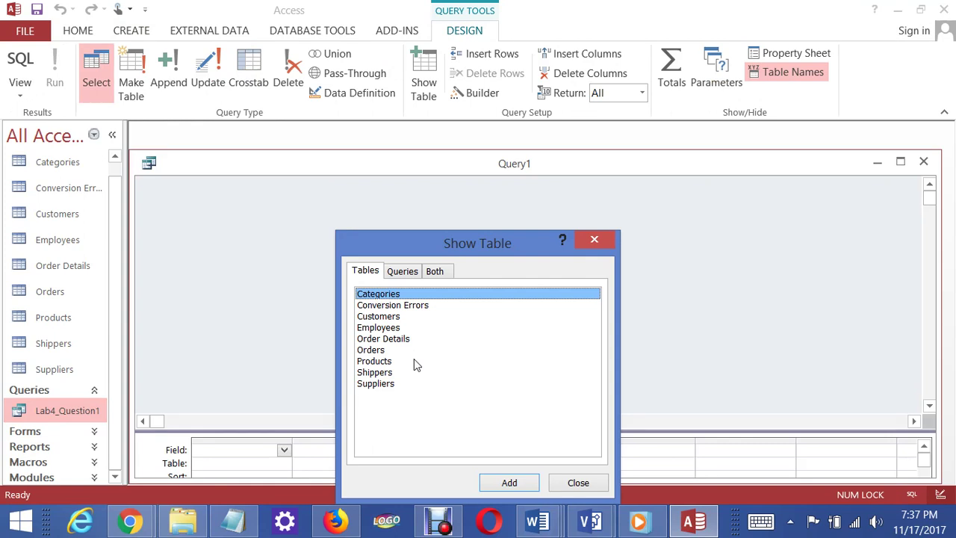
pyautogui.click(390, 317)
pyautogui.click(508, 482)
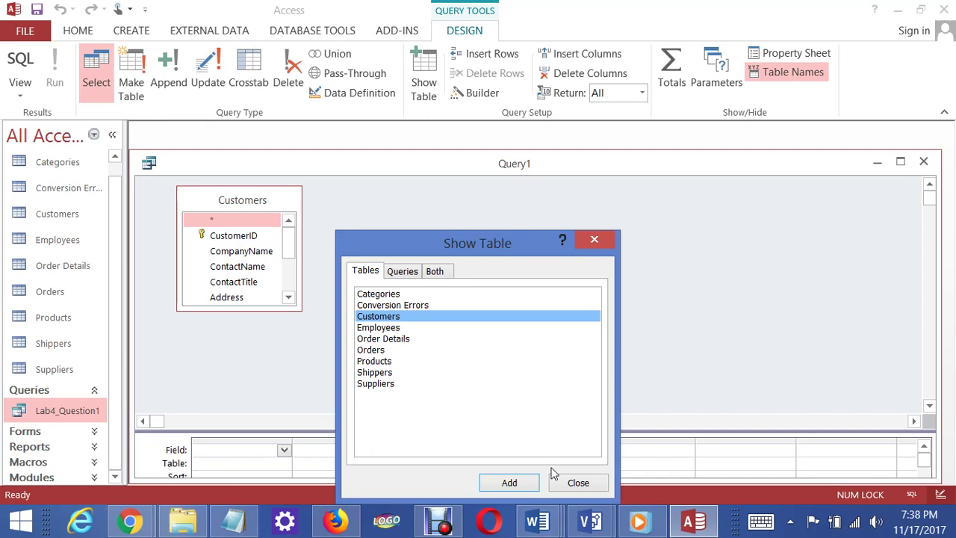
pyautogui.click(594, 240)
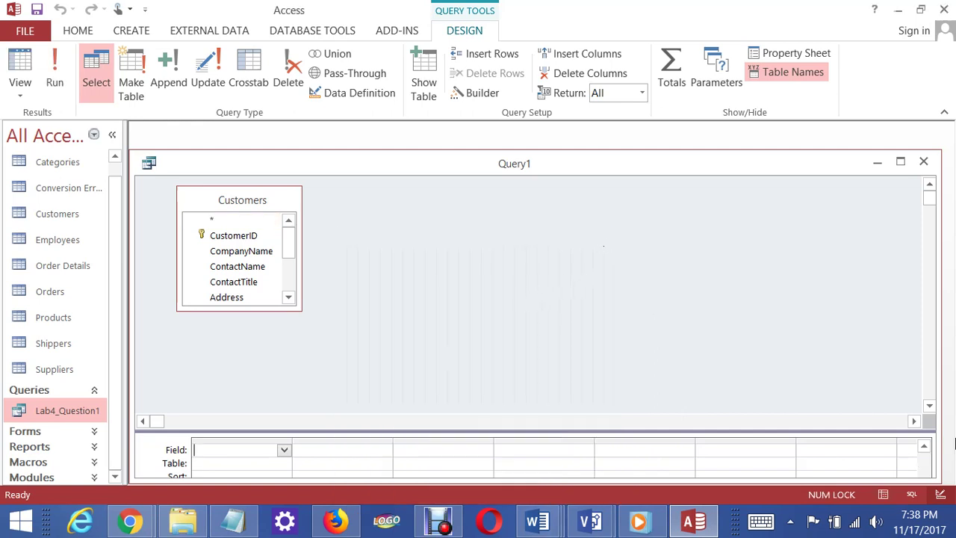
pyautogui.moveTo(797, 429); pyautogui.dragTo(788, 320)
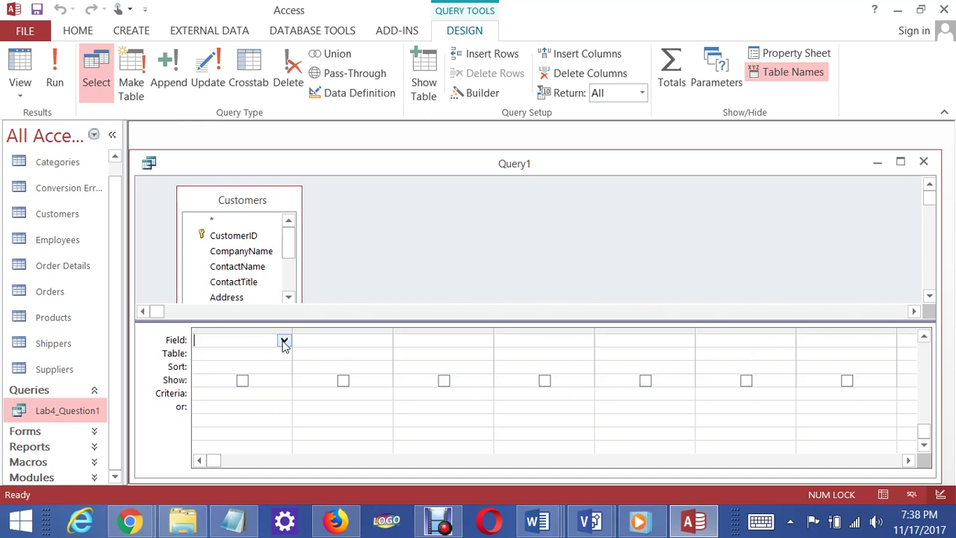
# - Add the CompanyName, Country, Region and PostalCode fields to the first four columns of the query grid
pyautogui.click(284, 341)
pyautogui.click(265, 380)
pyautogui.click(340, 342)
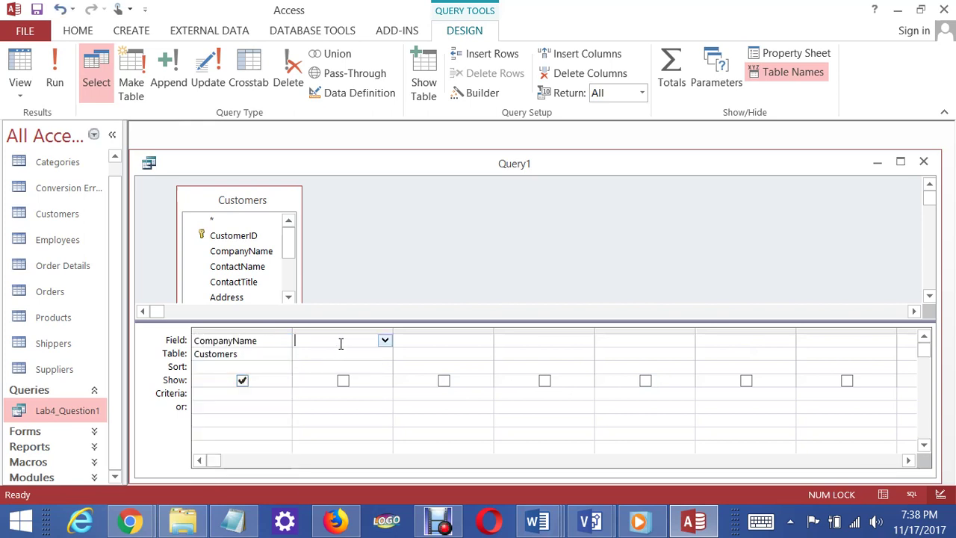
pyautogui.click(384, 341)
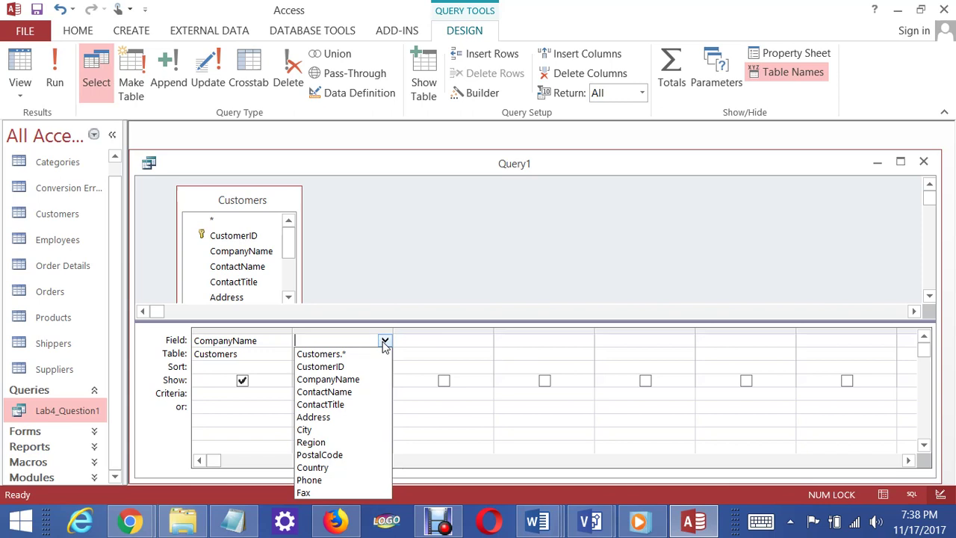
pyautogui.click(367, 467)
pyautogui.click(470, 342)
pyautogui.click(486, 341)
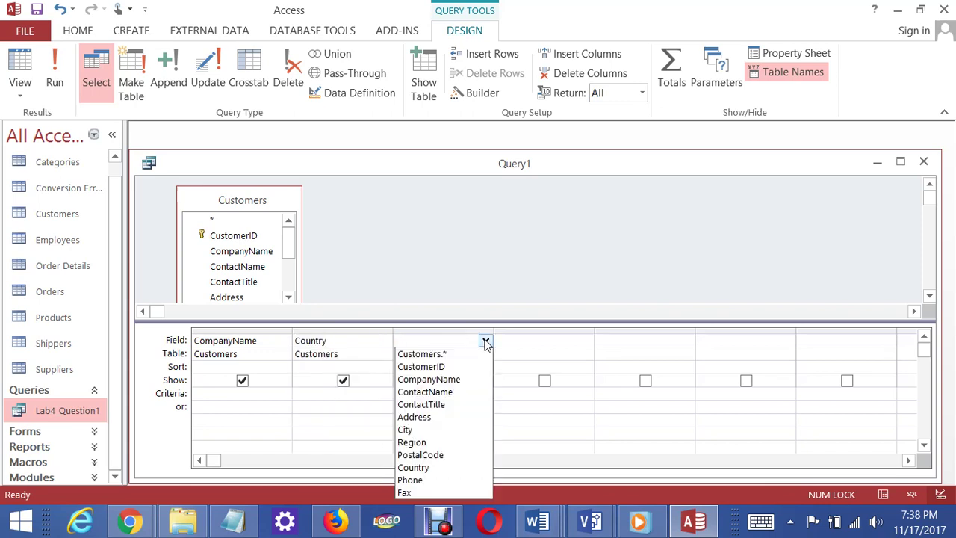
pyautogui.click(469, 443)
pyautogui.click(527, 340)
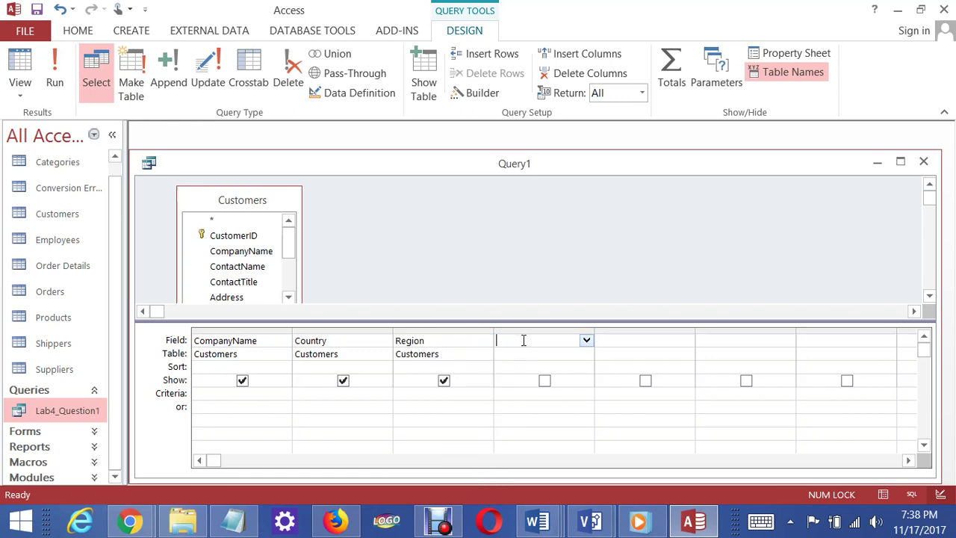
pyautogui.click(586, 341)
pyautogui.click(544, 454)
# - Set the Country field's criterion to "USA"
pyautogui.click(362, 396)
pyautogui.write('"US')
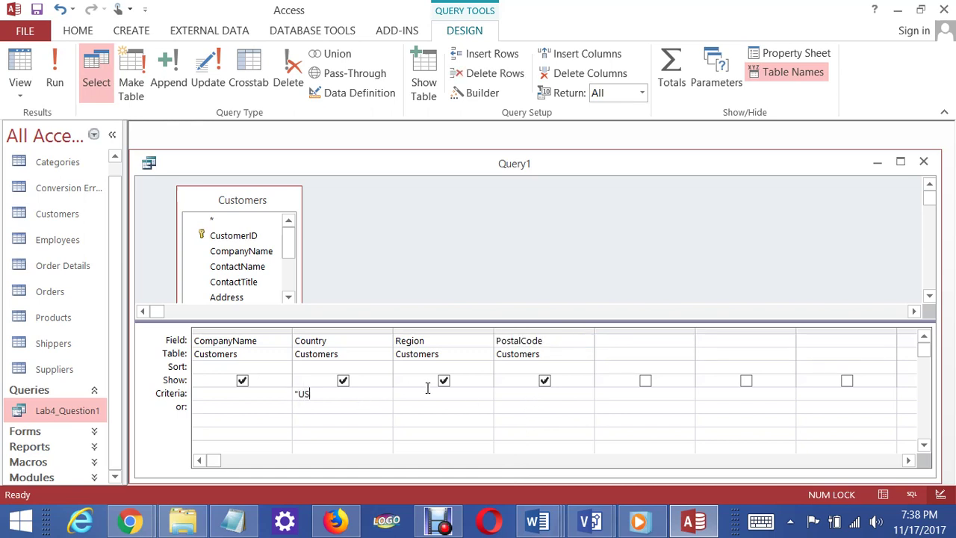
pyautogui.write('A"')
# - Sort the Region field in descending order and the CompanyName field in ascending order
pyautogui.click(486, 368)
pyautogui.click(486, 366)
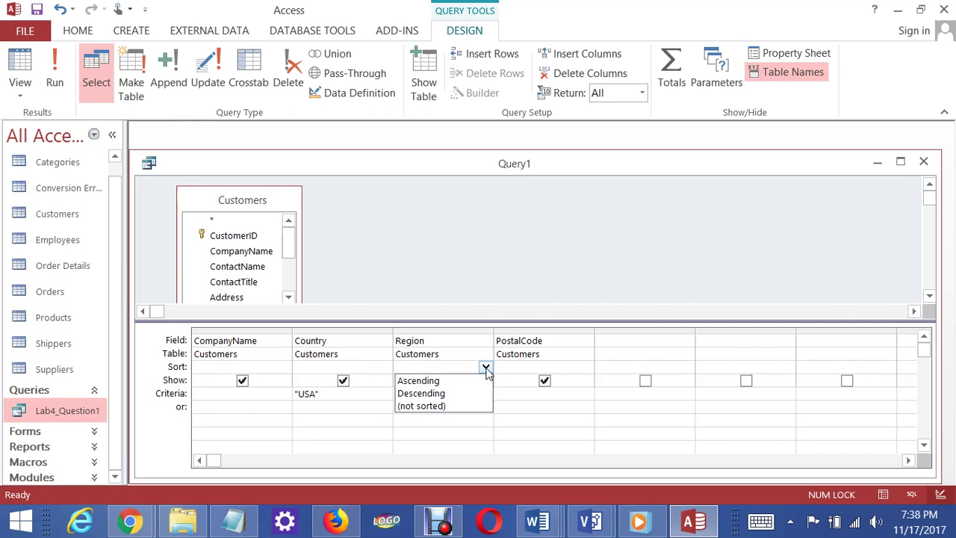
pyautogui.click(472, 393)
pyautogui.click(515, 367)
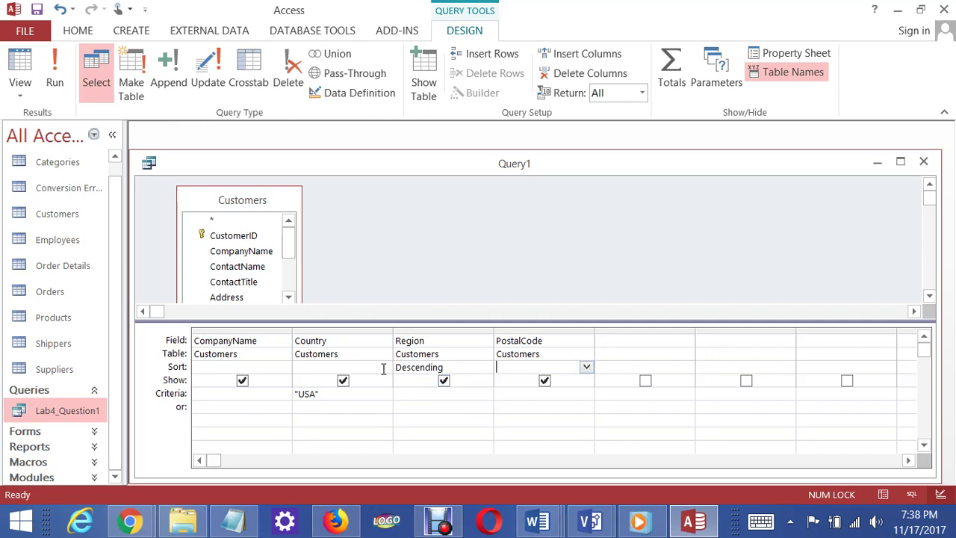
pyautogui.click(261, 367)
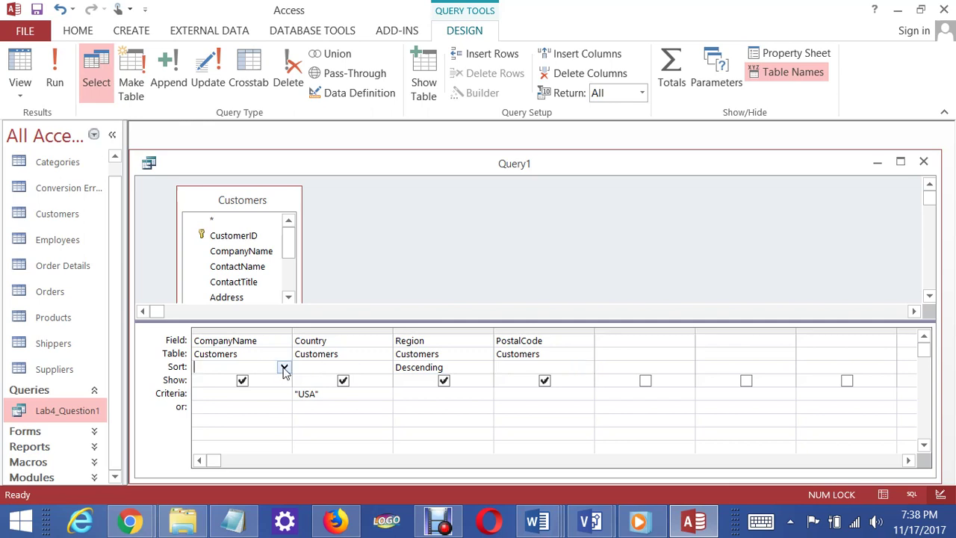
pyautogui.click(284, 368)
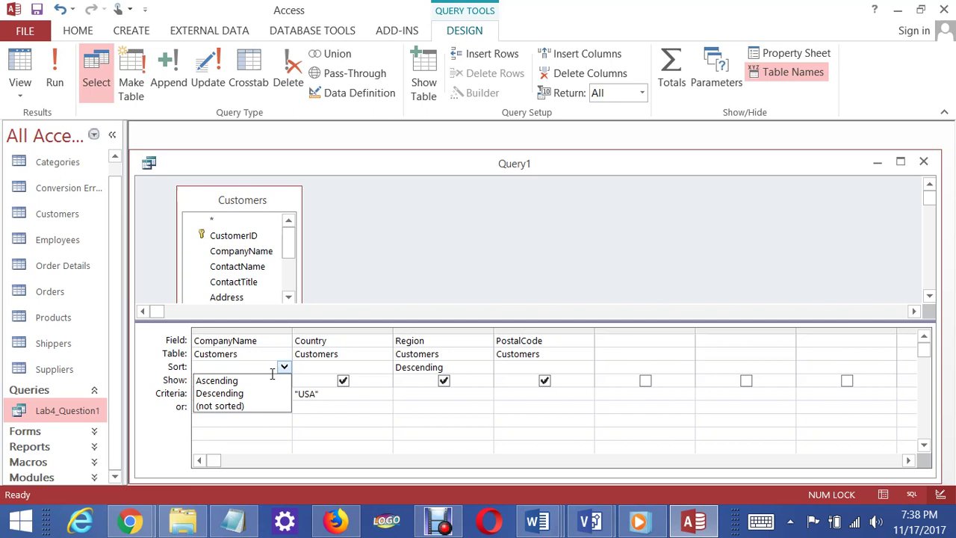
pyautogui.click(265, 385)
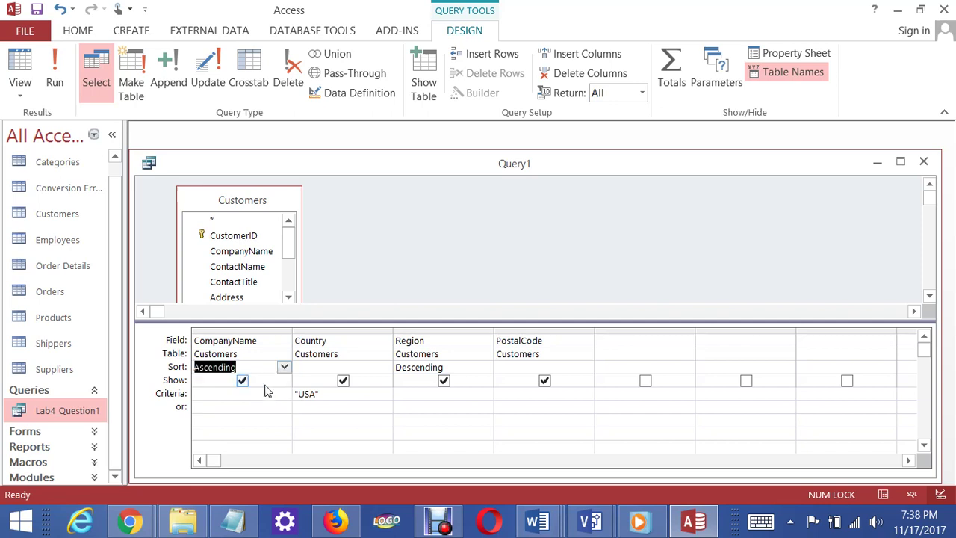
pyautogui.click(444, 421)
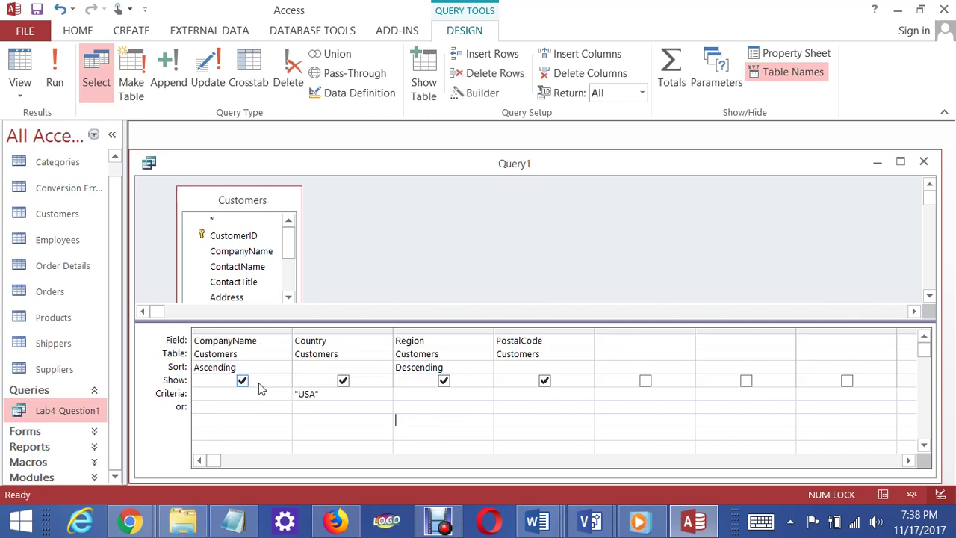
# - Show the query's SQL and try running it with a comma instead of the dot in the WHERE clause's Customers.Country
pyautogui.rightClick(388, 167)
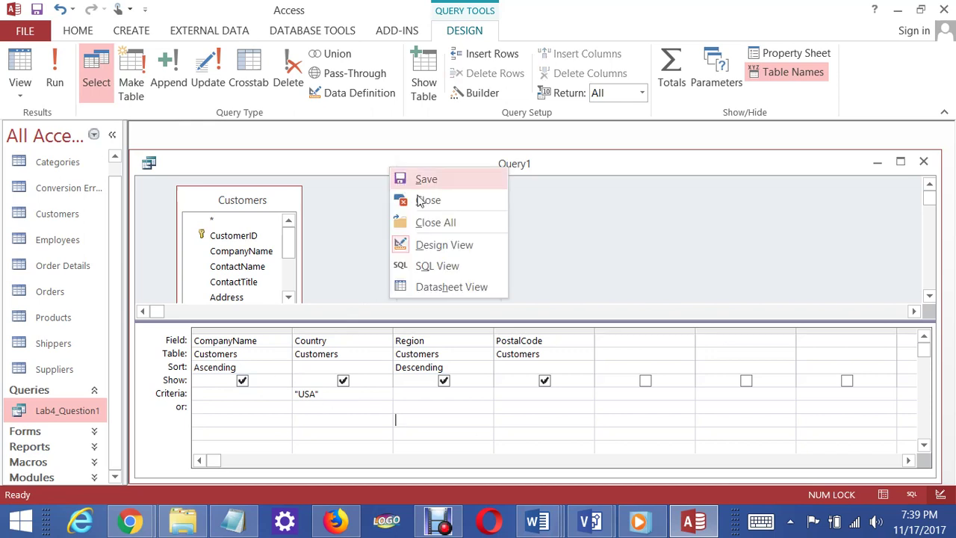
pyautogui.click(448, 265)
pyautogui.click(450, 268)
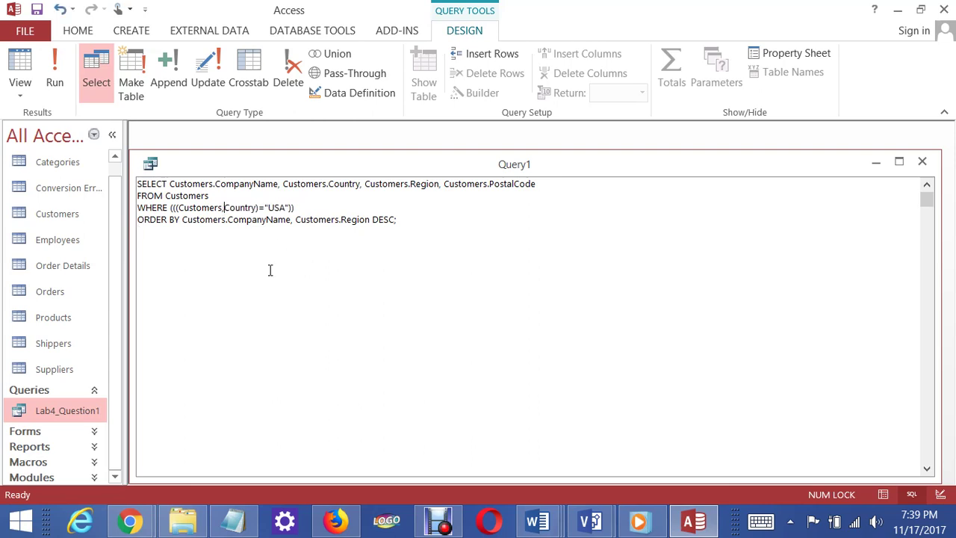
pyautogui.click(67, 59)
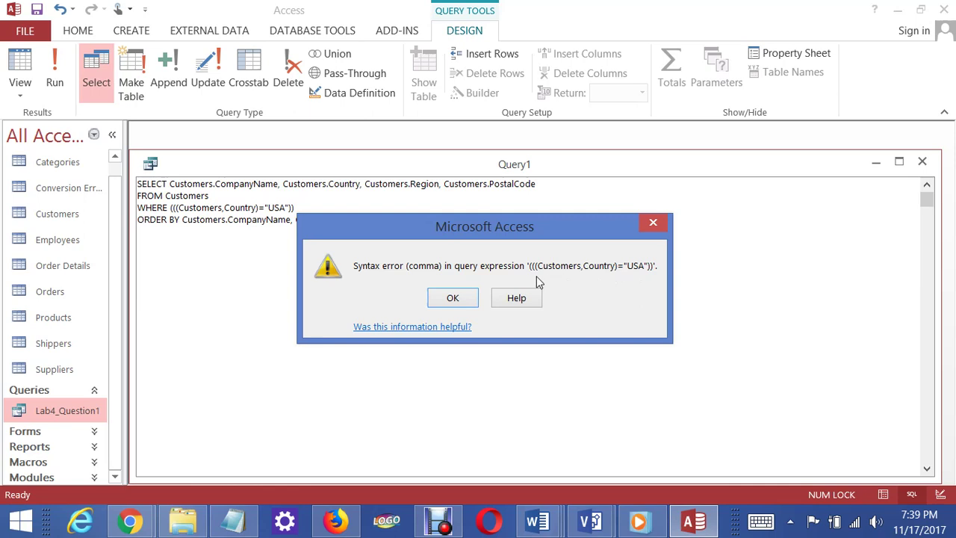
pyautogui.click(653, 223)
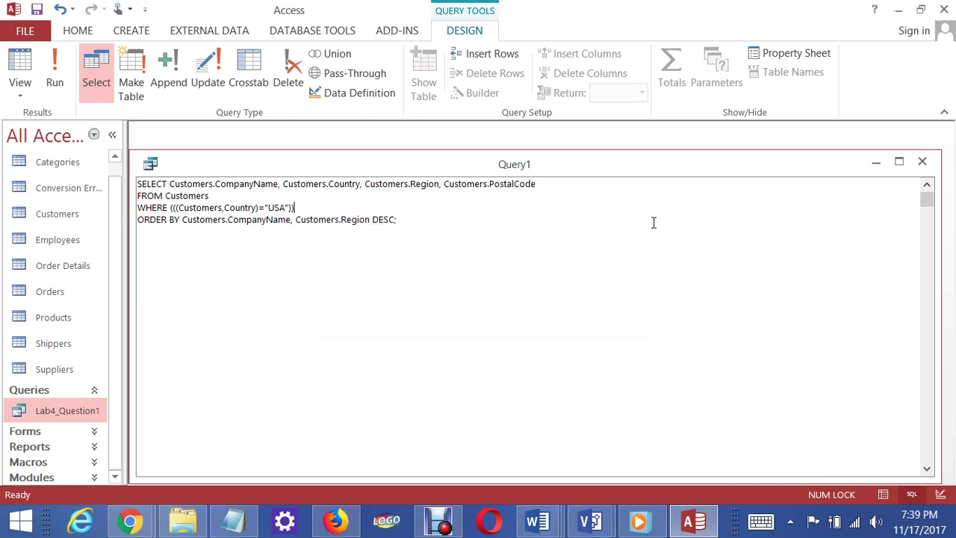
# - Restore the dot in Customers.Country in the WHERE clause of the SQL statement
pyautogui.click(225, 208)
pyautogui.press('BackSpace')
pyautogui.write('.')
pyautogui.click(241, 259)
# - Return the query to Design view and run it to look at the USA customers sorted by company name
pyautogui.rightClick(576, 161)
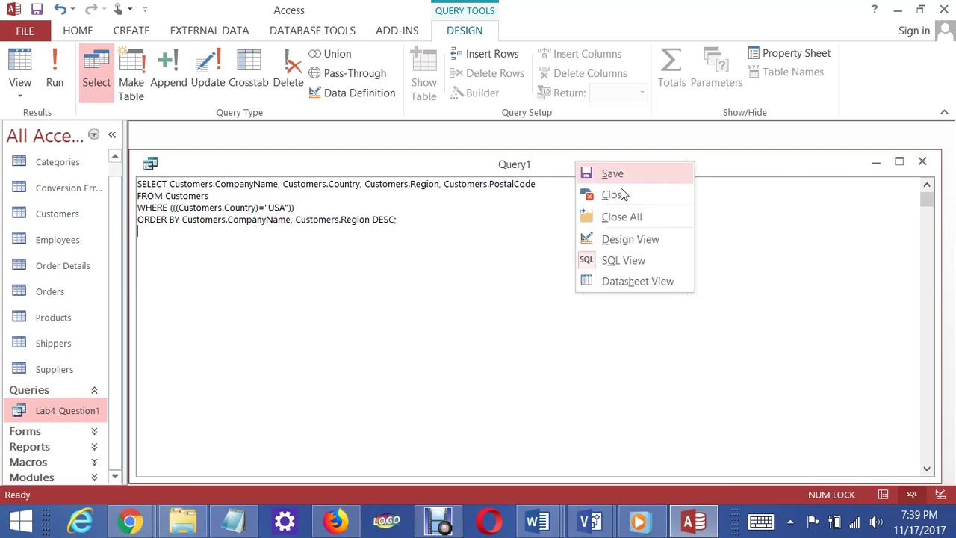
pyautogui.click(634, 247)
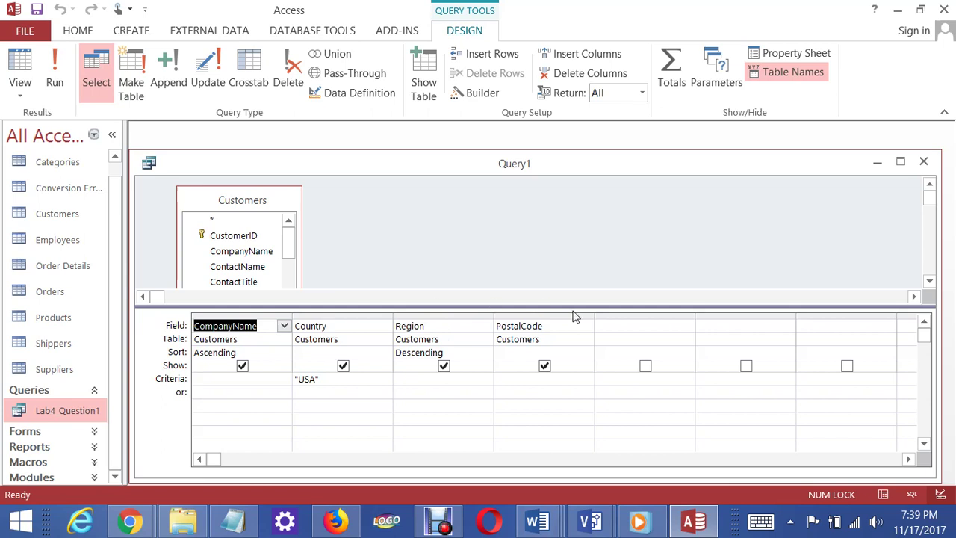
pyautogui.click(497, 417)
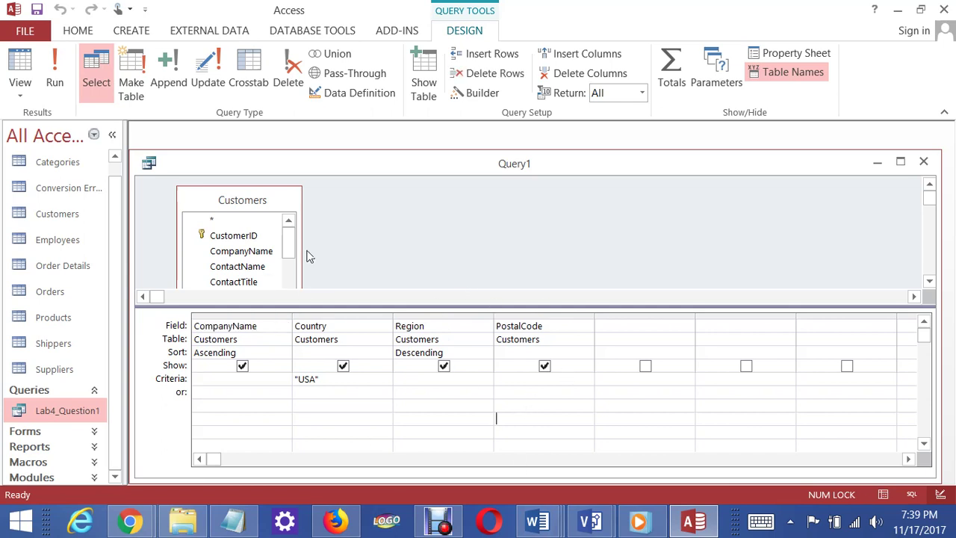
pyautogui.click(56, 75)
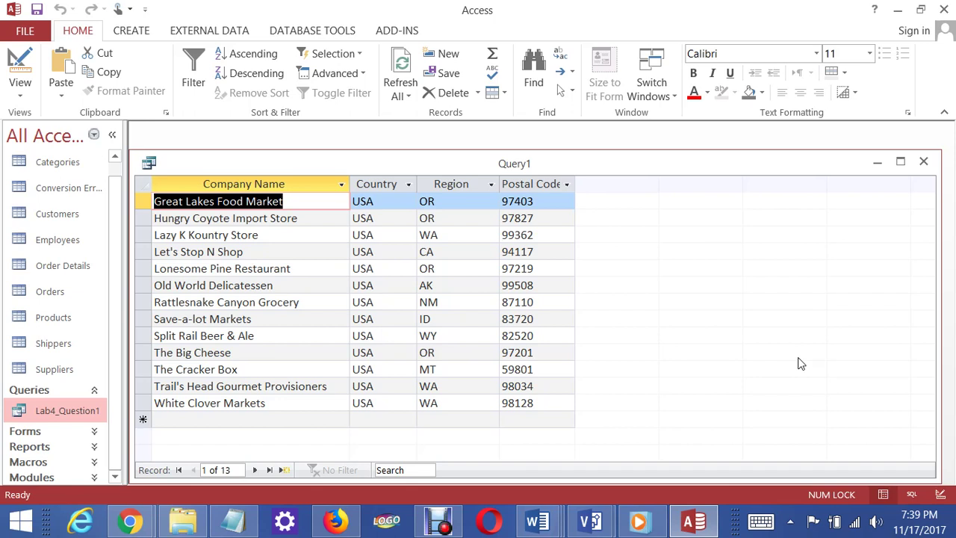
# - Add "Uk" as an alternative criterion for the Country field in Design view, and run the query to check its records
pyautogui.rightClick(423, 168)
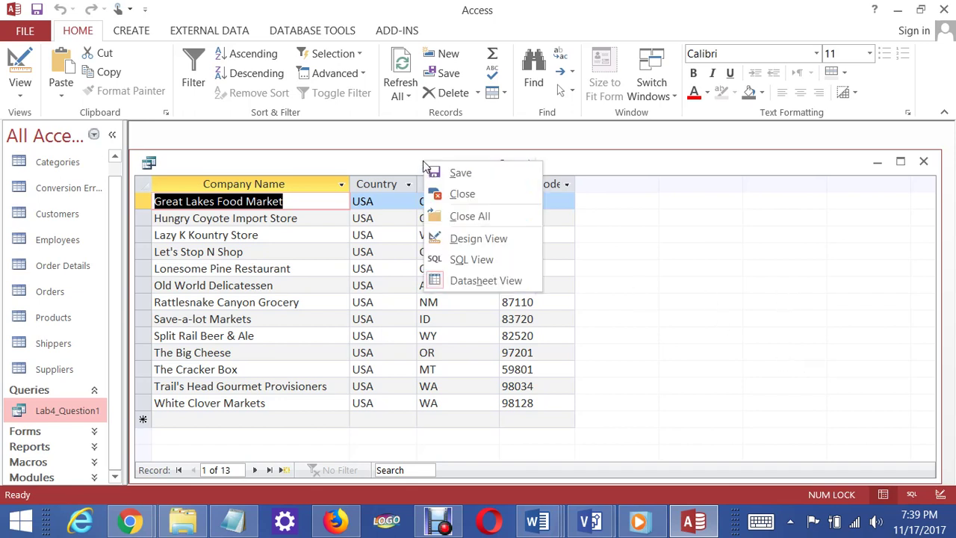
pyautogui.click(472, 248)
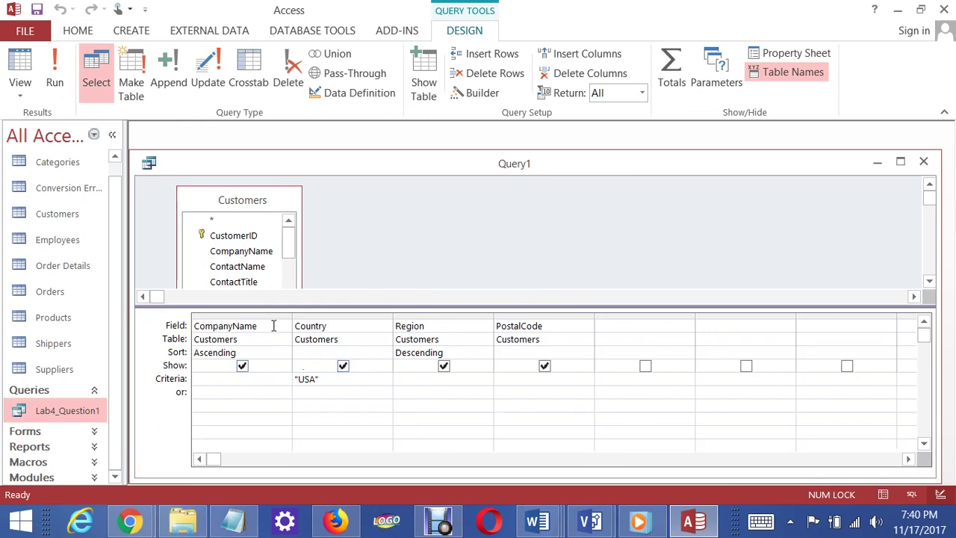
pyautogui.click(338, 325)
pyautogui.click(456, 322)
pyautogui.click(573, 326)
pyautogui.click(623, 325)
pyautogui.click(755, 327)
pyautogui.click(198, 352)
pyautogui.click(433, 409)
pyautogui.click(56, 78)
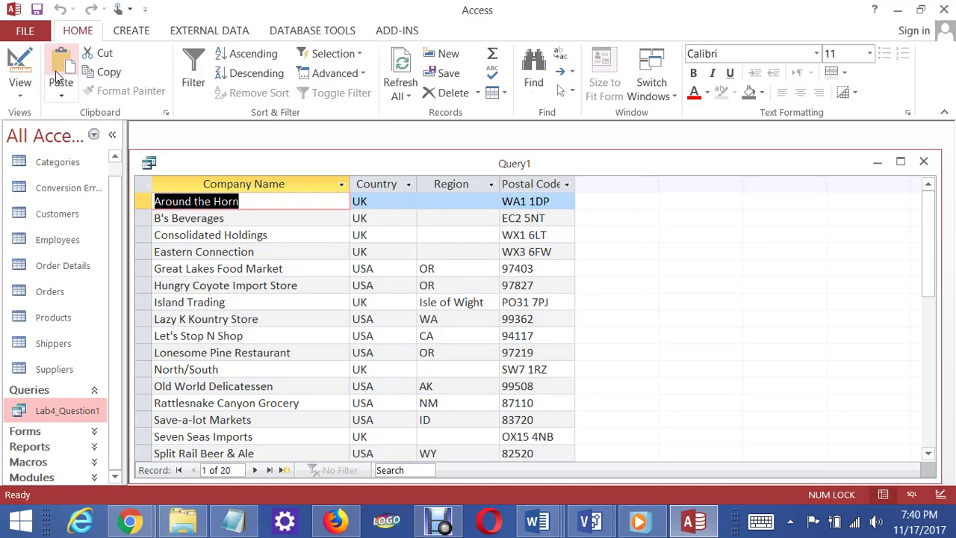
pyautogui.moveTo(927, 220); pyautogui.dragTo(935, 200)
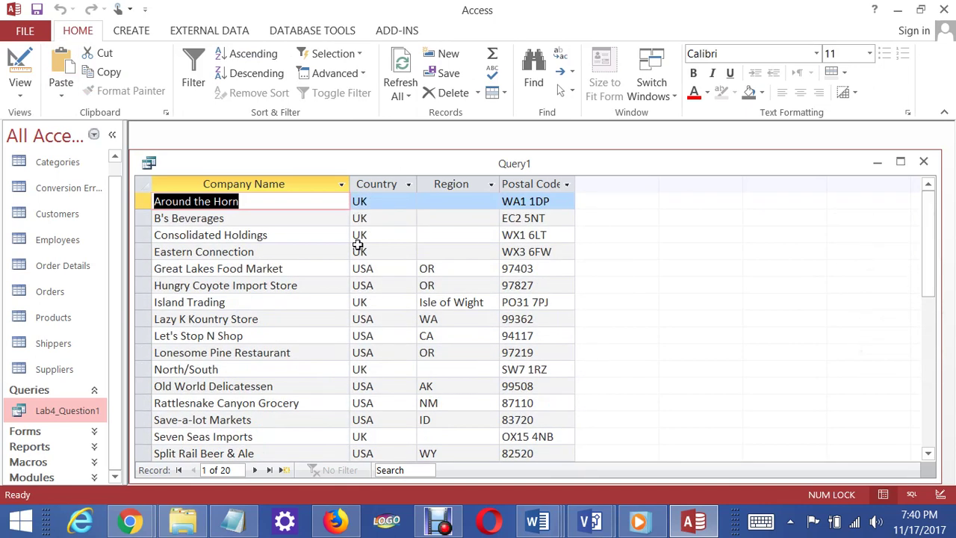
# - Return the query to Design view and delete the "Uk" criterion from the Country field
pyautogui.rightClick(345, 165)
pyautogui.click(403, 236)
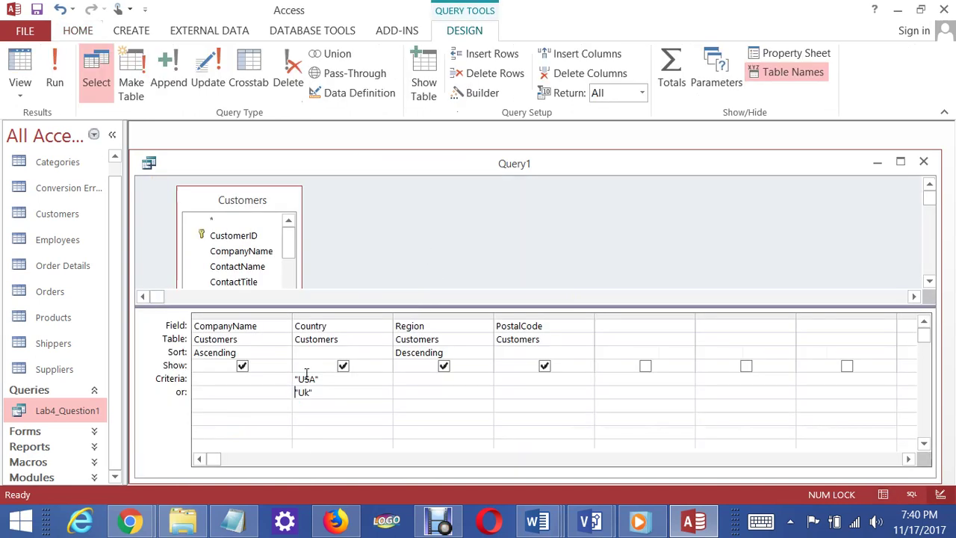
pyautogui.hotkey('shift', 'Home')
pyautogui.press('Delete')
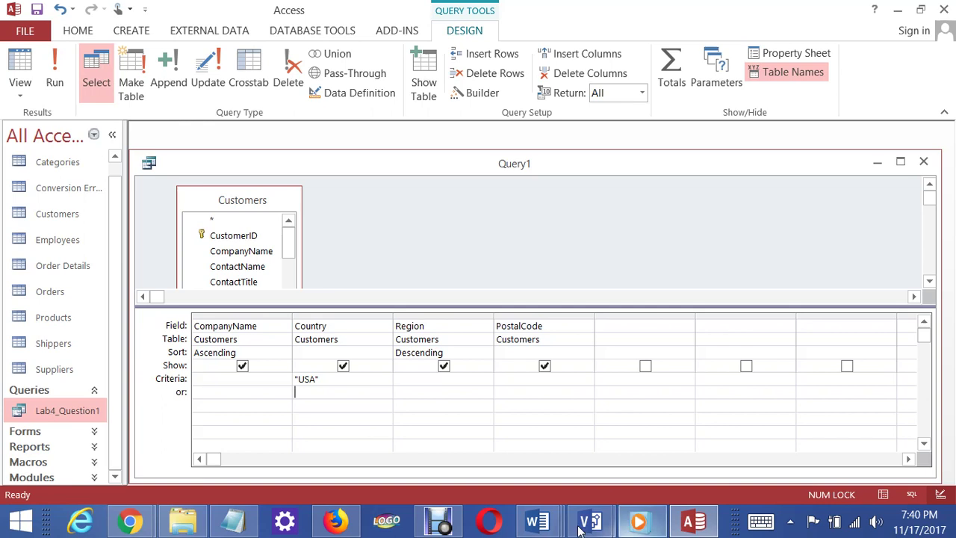
pyautogui.moveTo(446, 528)
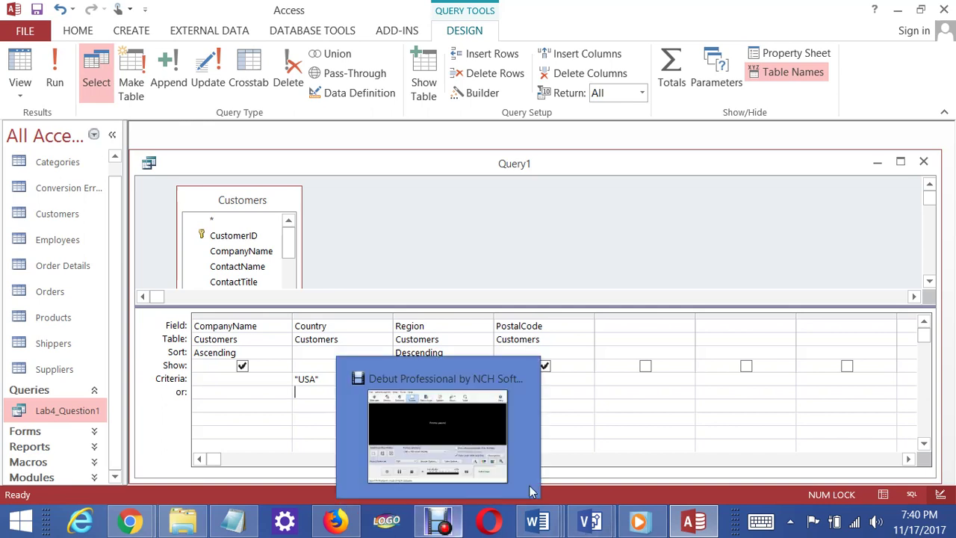
pyautogui.click(446, 528)
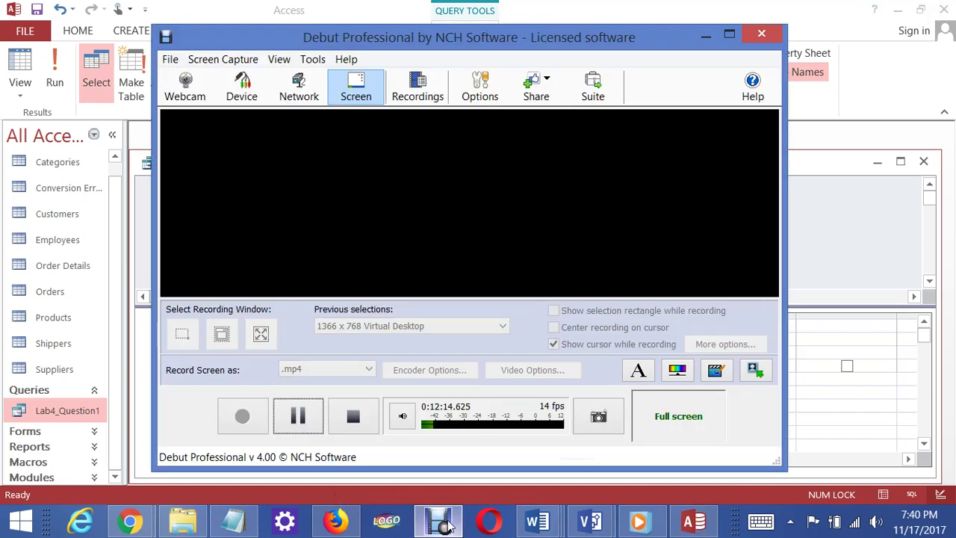